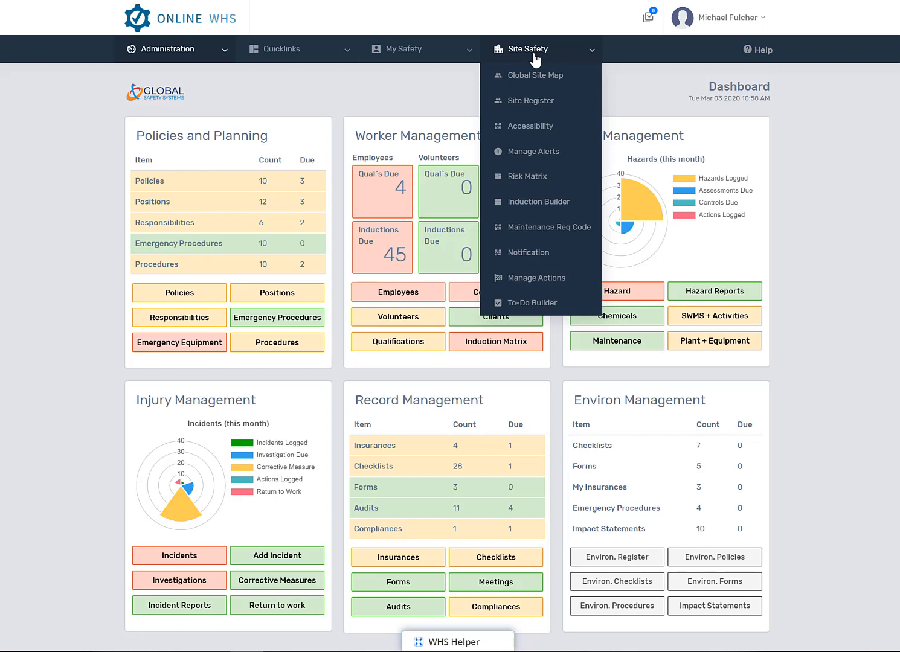
Step: Start a new induction from the Induction Builder with type Site and Global Safety System as its site
left_click(537, 203)
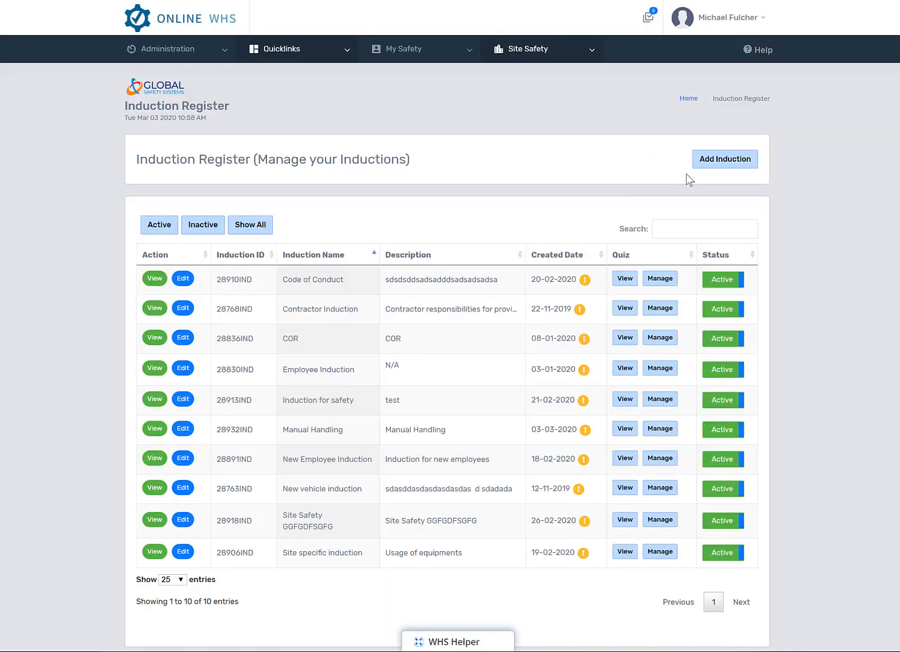
left_click(720, 164)
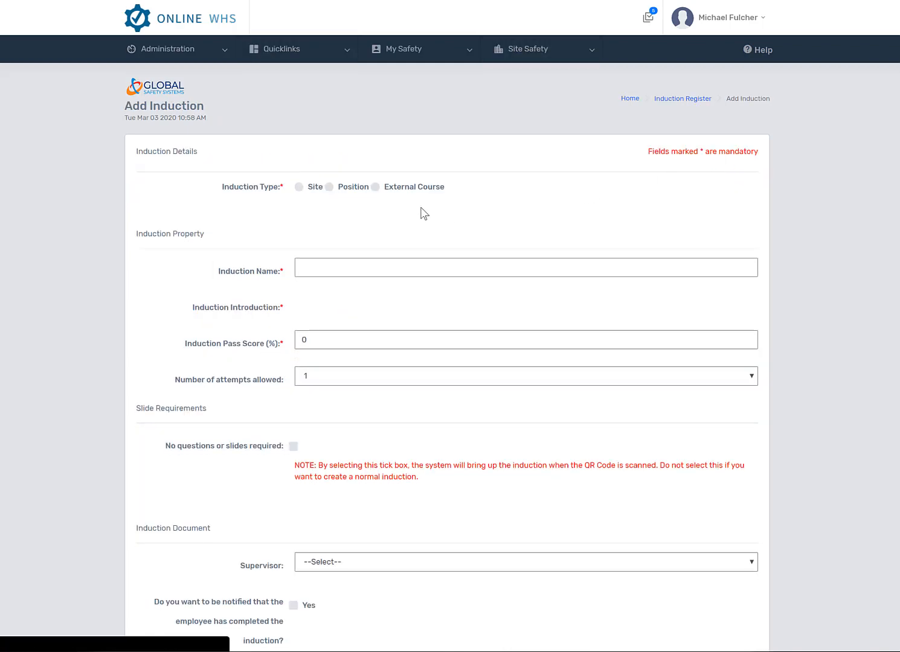
left_click(299, 189)
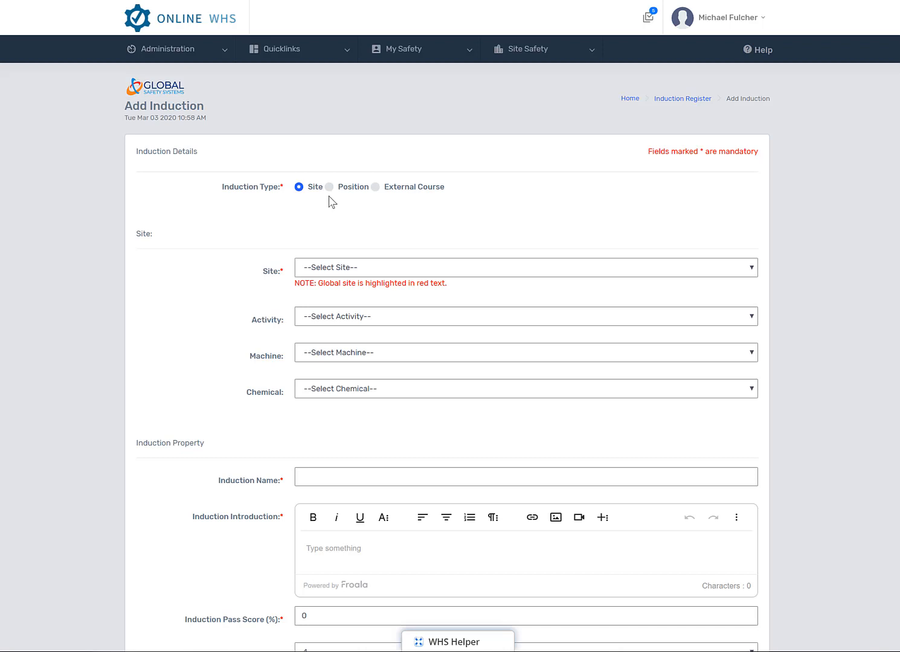
left_click(369, 267)
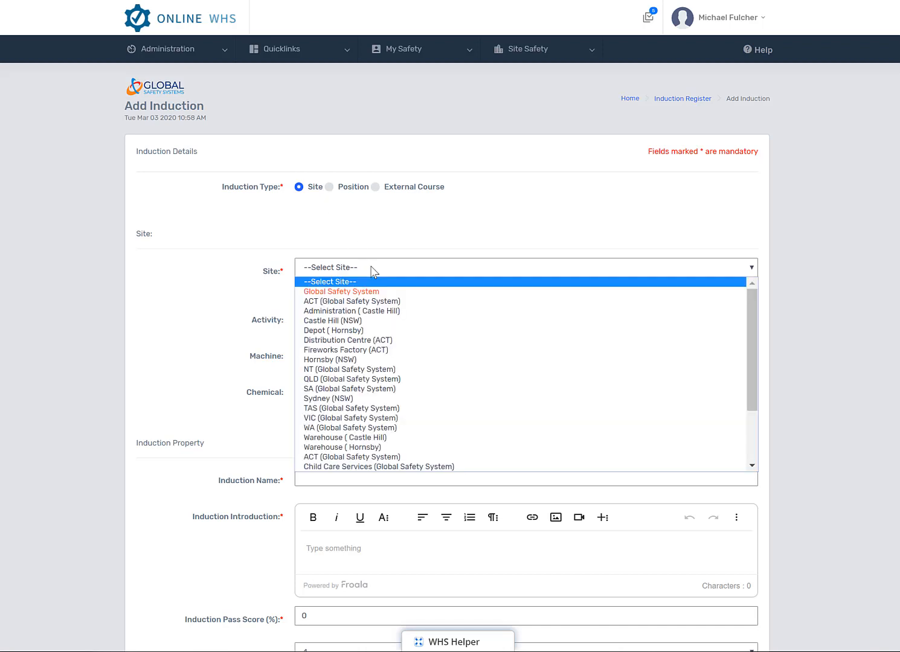
left_click(353, 291)
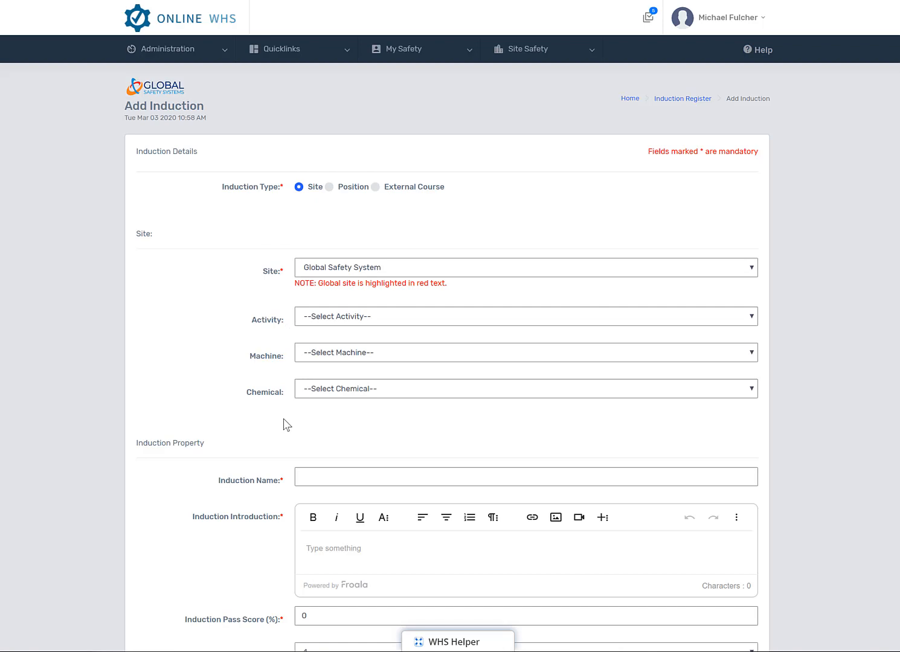
Step: Name the induction "Manual Handling" and enter "Manual Handling" as its introduction text
scroll(284, 423, "down", 3)
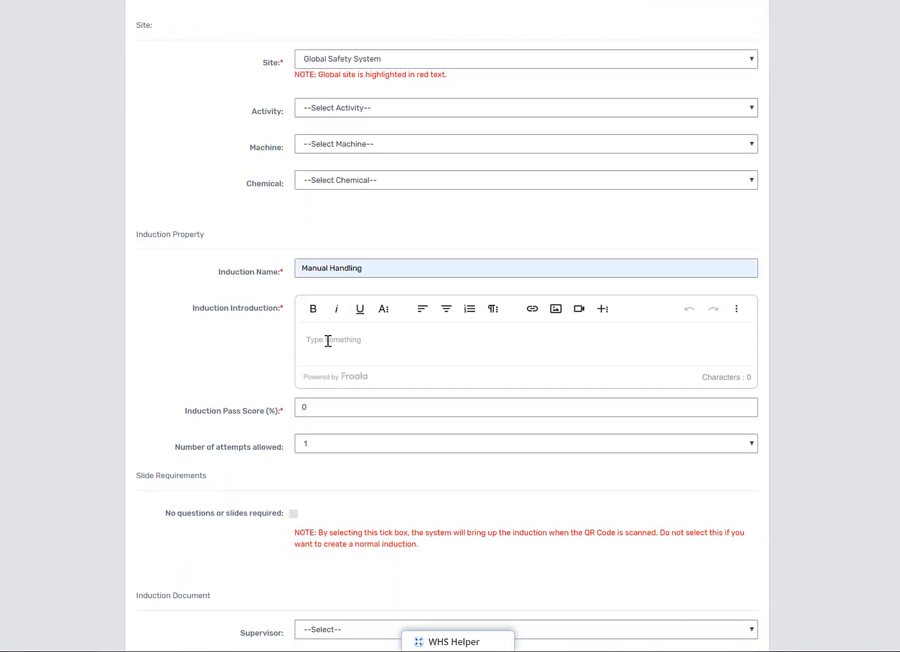
left_click(328, 340)
type("Manual Handling")
Step: Set the introduction text to font size 72 and add a new line below it
left_click_drag(380, 343, 350, 331)
left_click(383, 309)
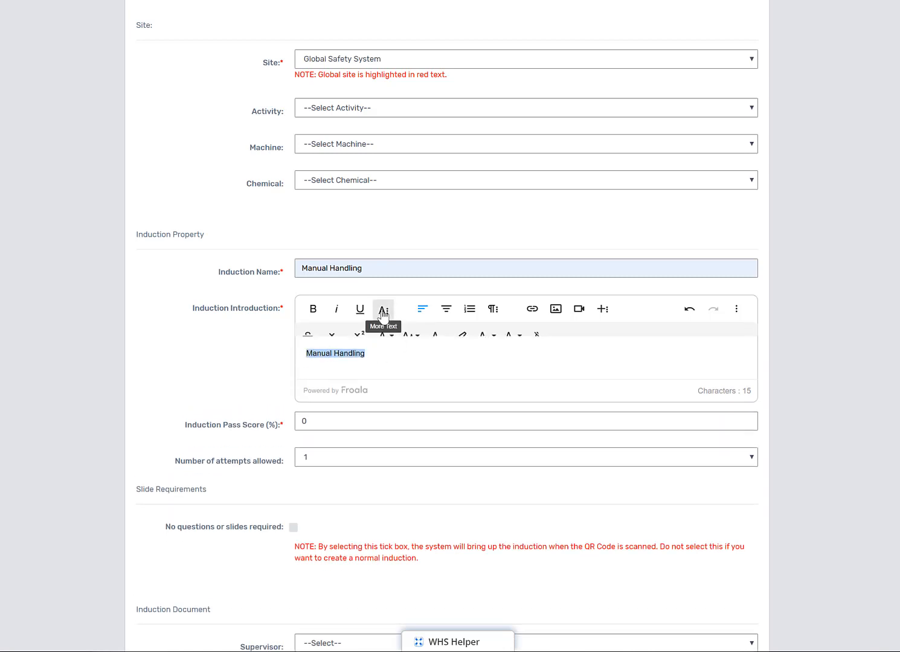
left_click(411, 336)
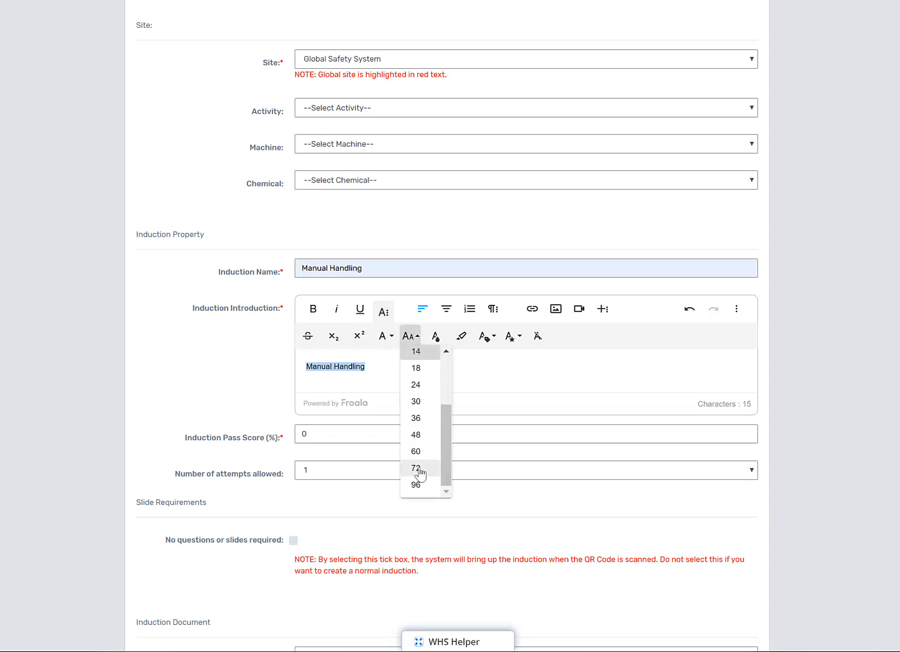
left_click(420, 471)
left_click(457, 448)
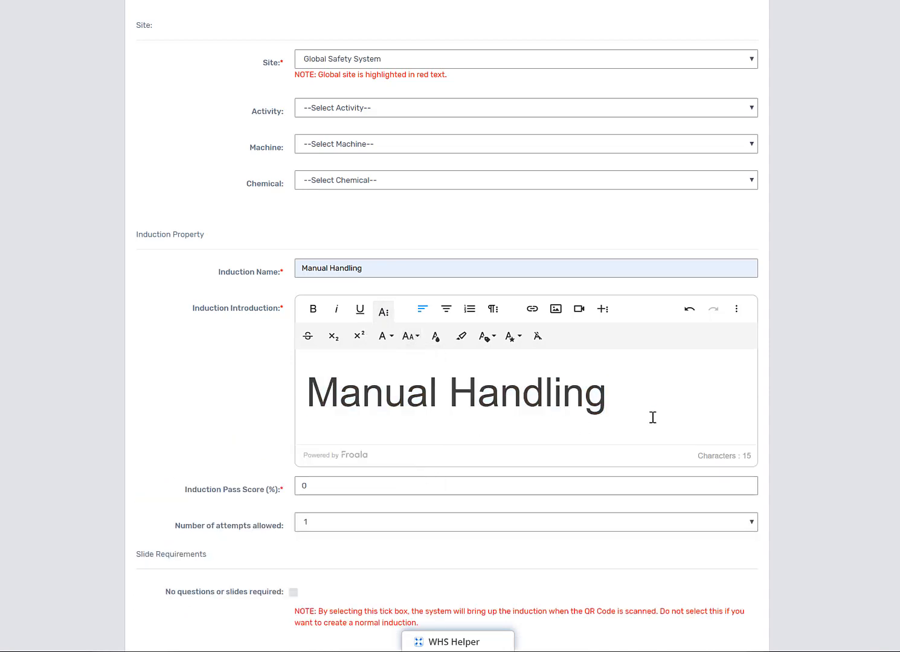
left_click(631, 396)
key("Return")
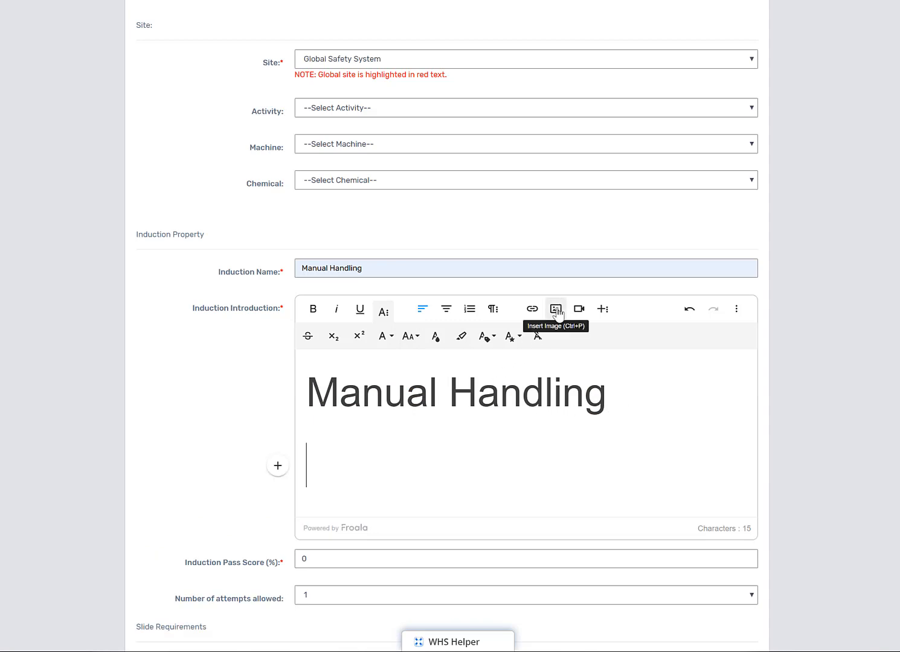
Step: Set the induction's pass score to 100%, the number of attempts allowed to 3, and choose a supervisor
scroll(203, 401, "down", 5)
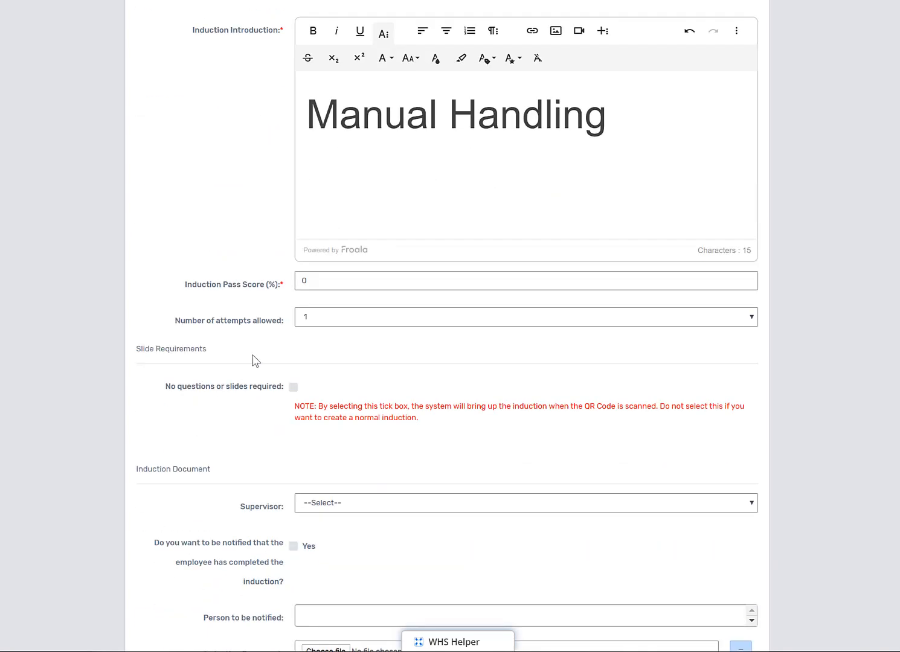
left_click(273, 289)
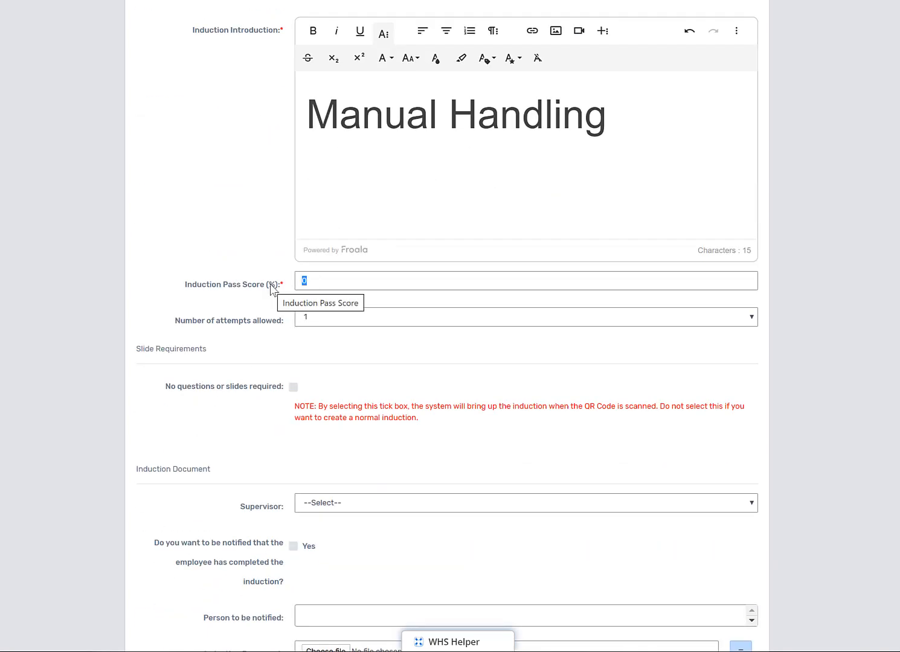
type("100")
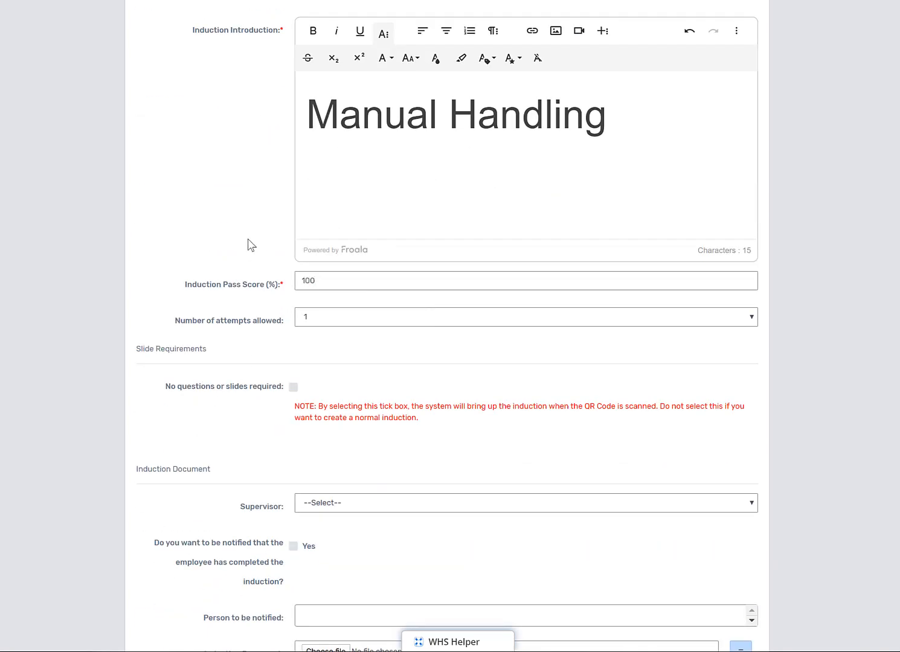
left_click(389, 318)
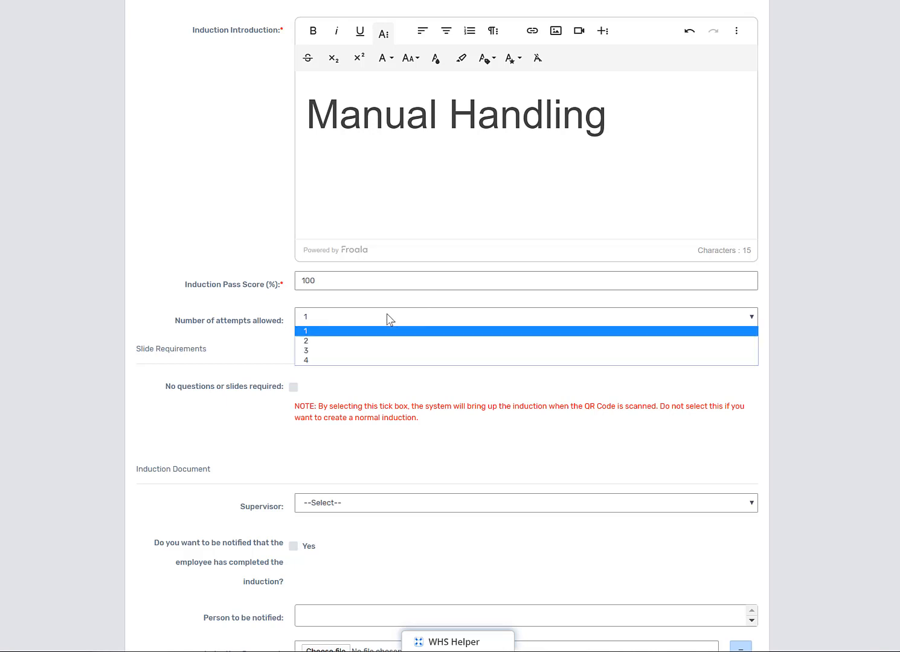
left_click(379, 352)
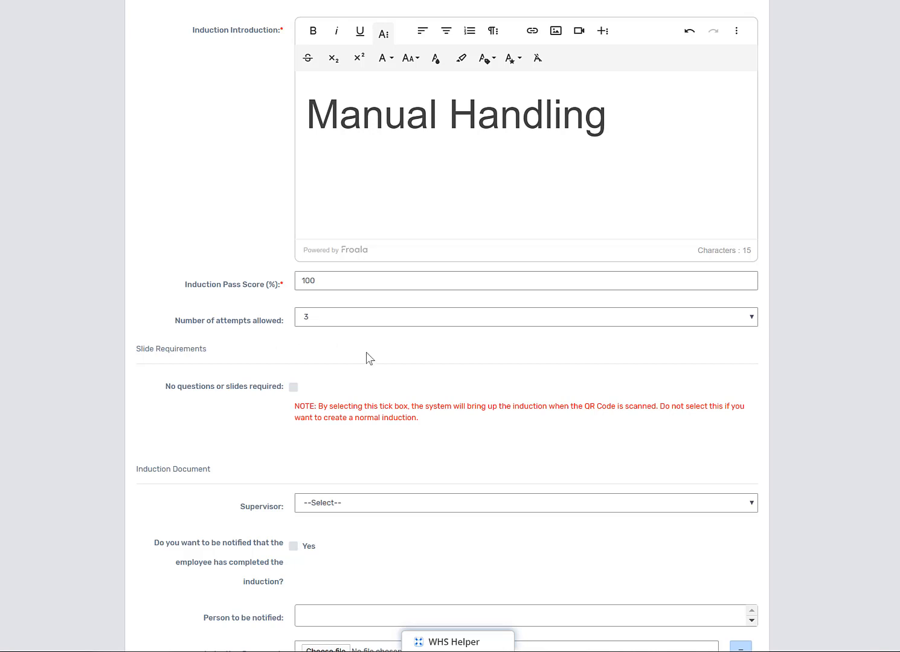
left_click(377, 505)
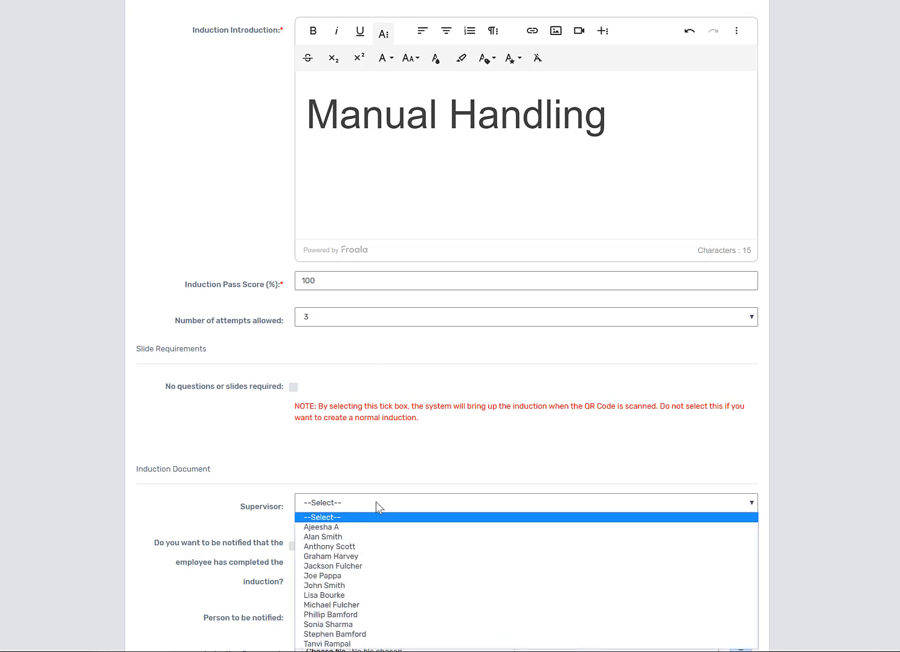
left_click(345, 615)
Step: Make the induction public and submit the form
scroll(338, 391, "down", 1)
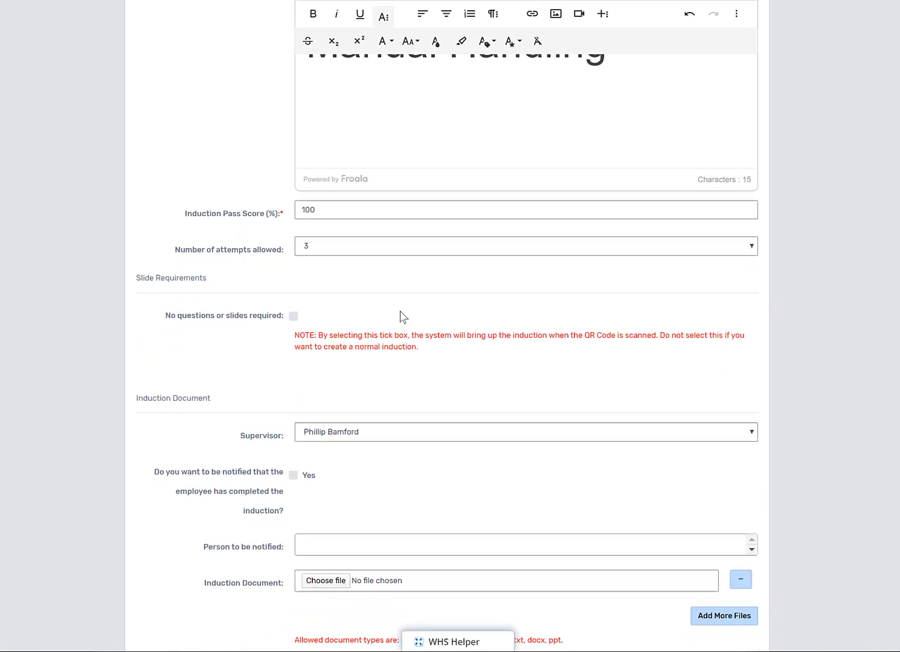
scroll(401, 315, "down", 1)
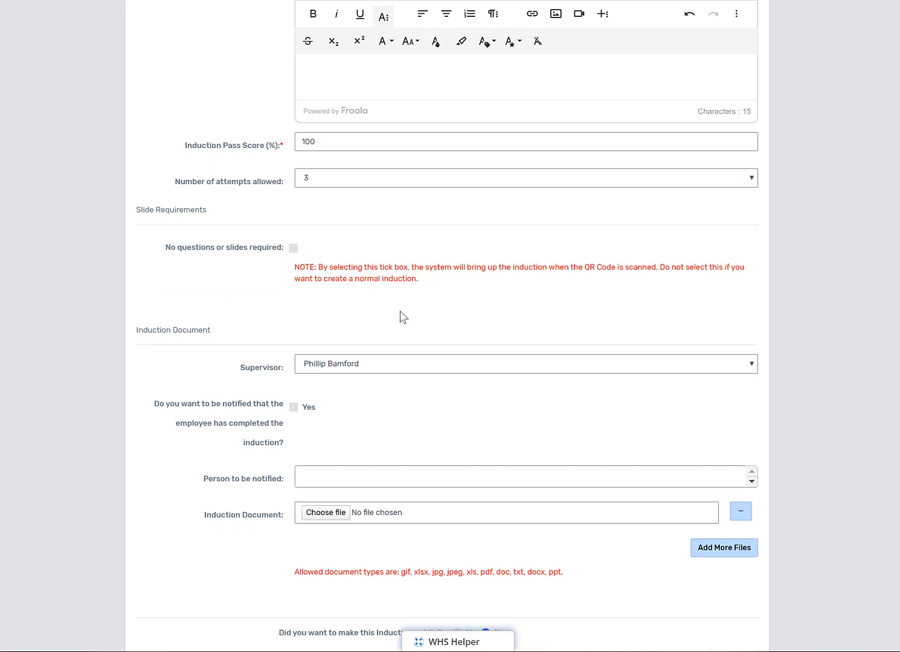
scroll(401, 314, "down", 2)
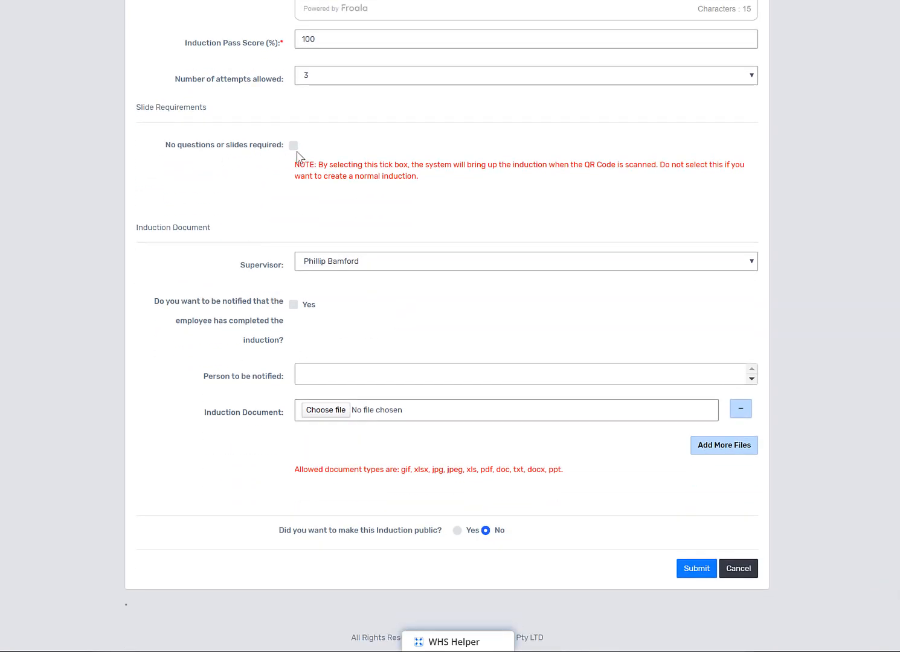
scroll(297, 156, "up", 5)
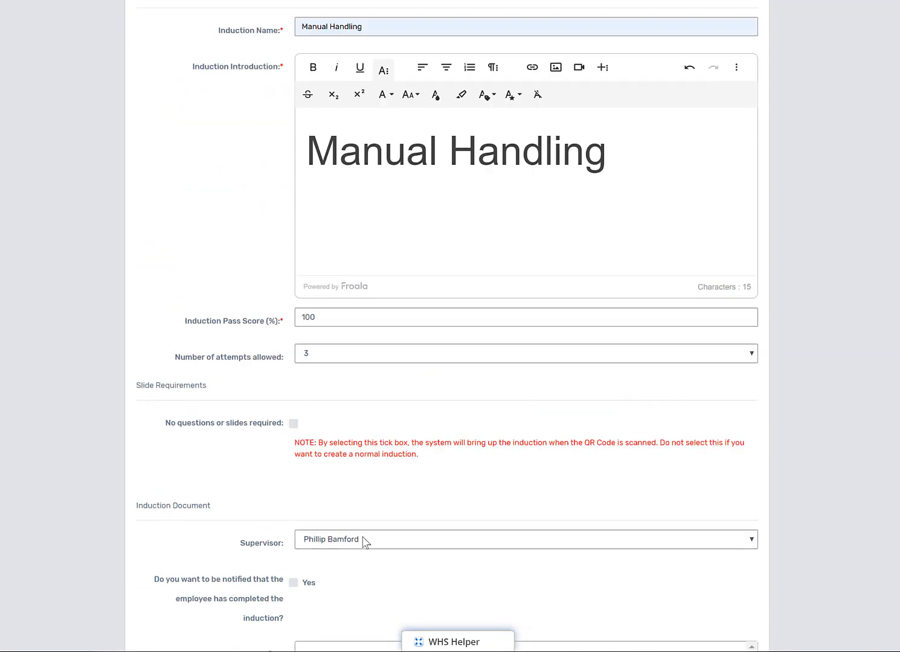
scroll(295, 435, "down", 3)
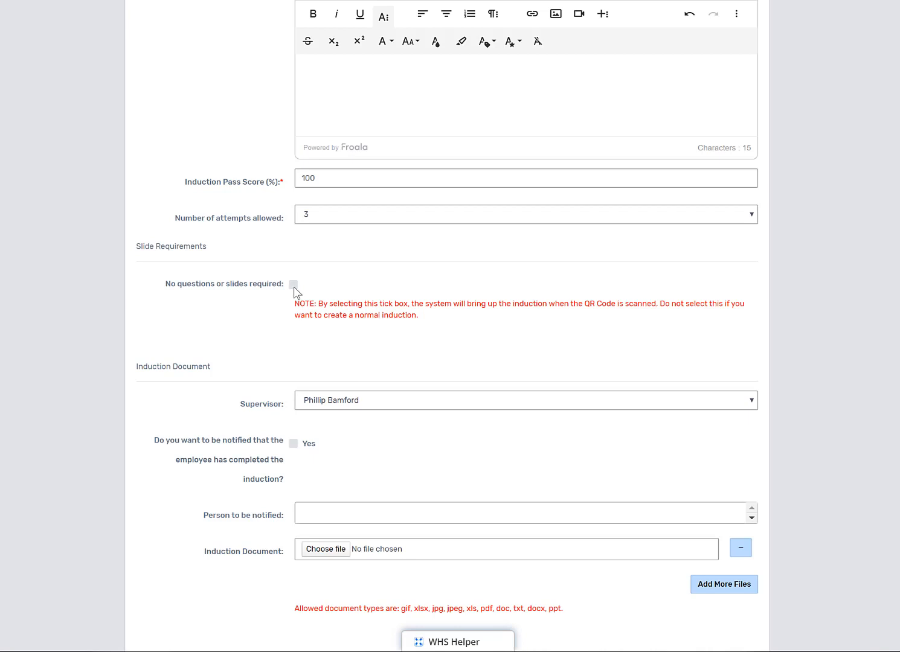
scroll(326, 296, "up", 3)
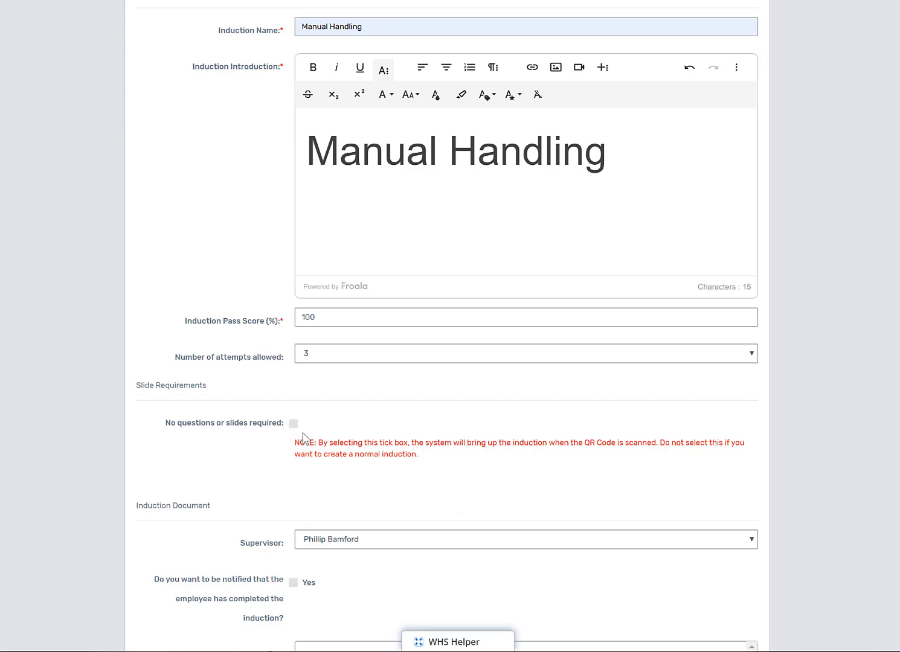
scroll(305, 432, "down", 5)
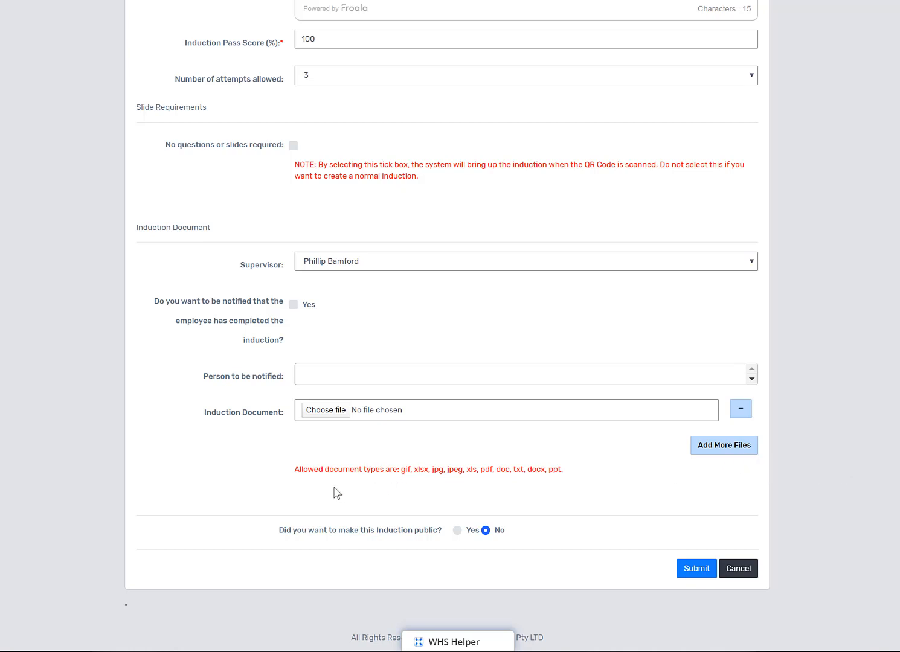
left_click(457, 531)
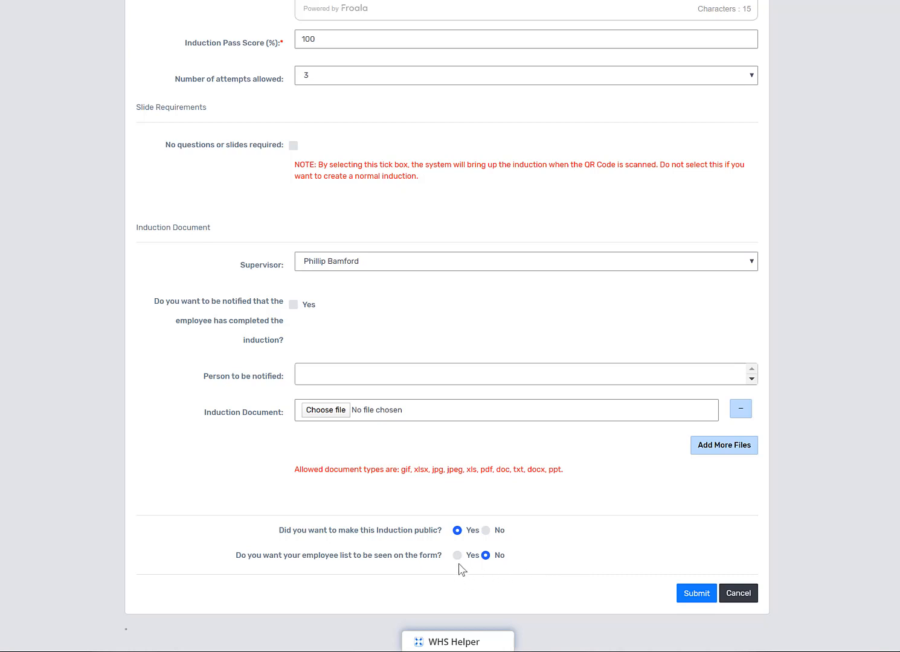
left_click(692, 594)
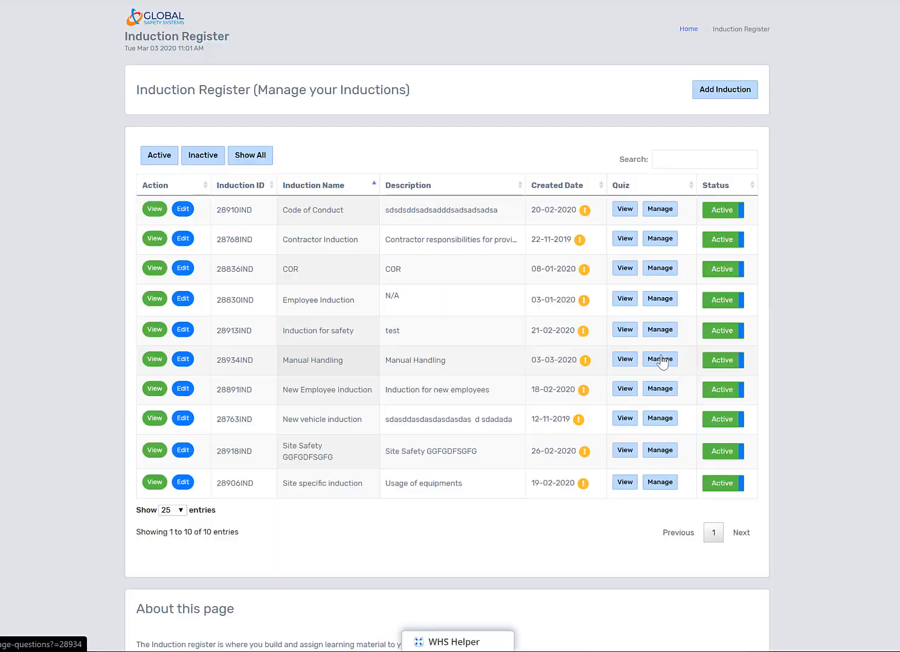
Step: Open quiz management for the new Manual Handling induction and enter "Manual handling" as Slide 1's learning material
left_click(659, 360)
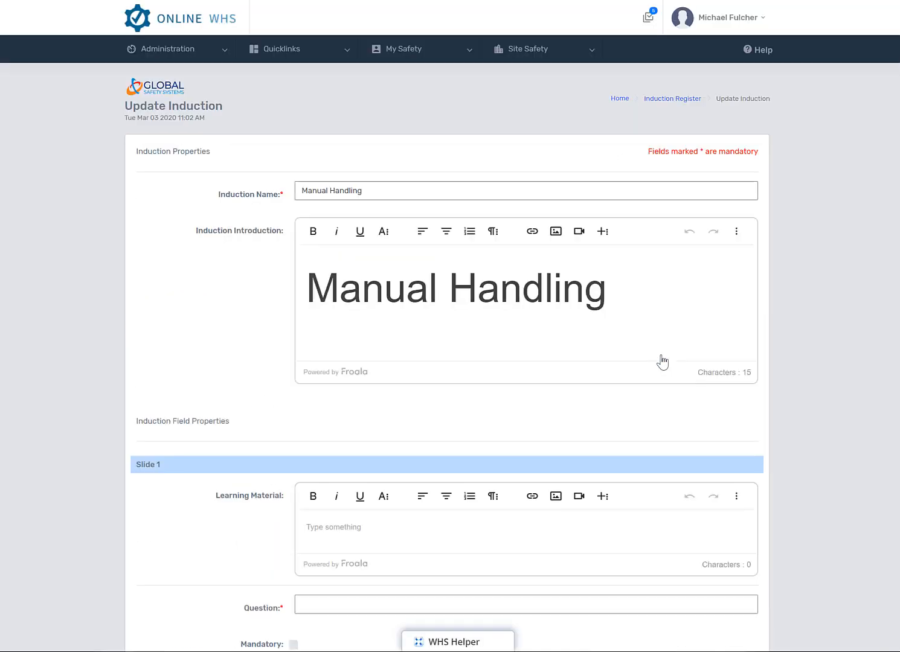
scroll(267, 339, "down", 2)
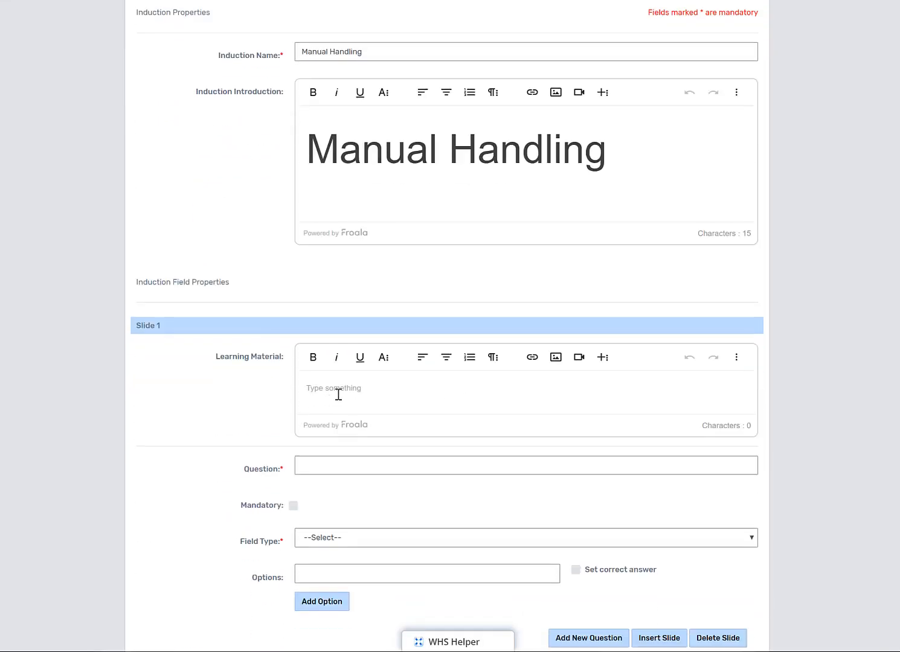
scroll(338, 394, "down", 2)
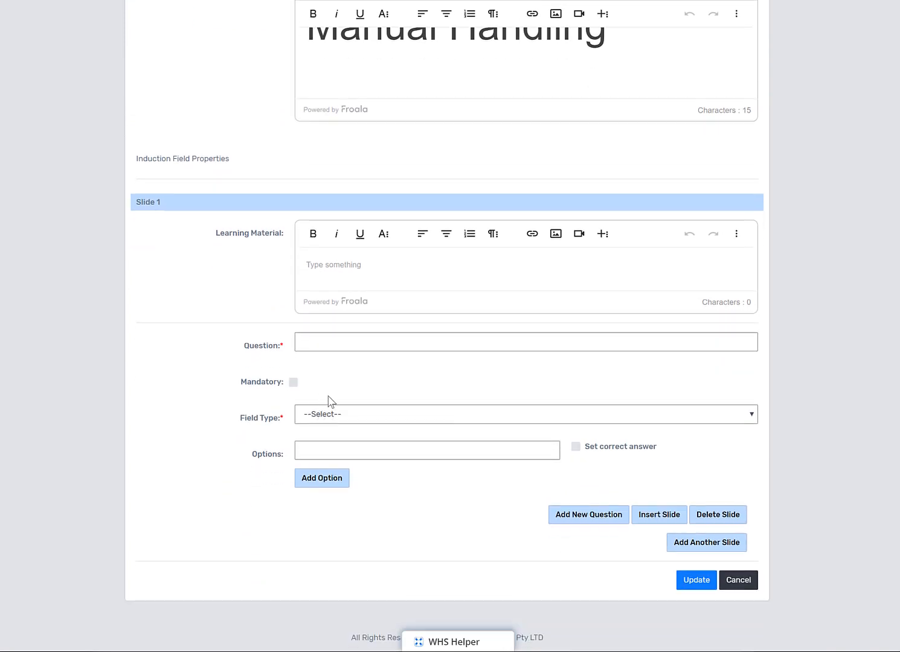
left_click(324, 265)
type("Manual handling")
Step: Copy the six lifting fundamentals text from the PowerPoint slide and paste it with cleaned formatting into Slide 1's learning material
left_click(42, 651)
left_click_drag(110, 192, 382, 393)
right_click(349, 330)
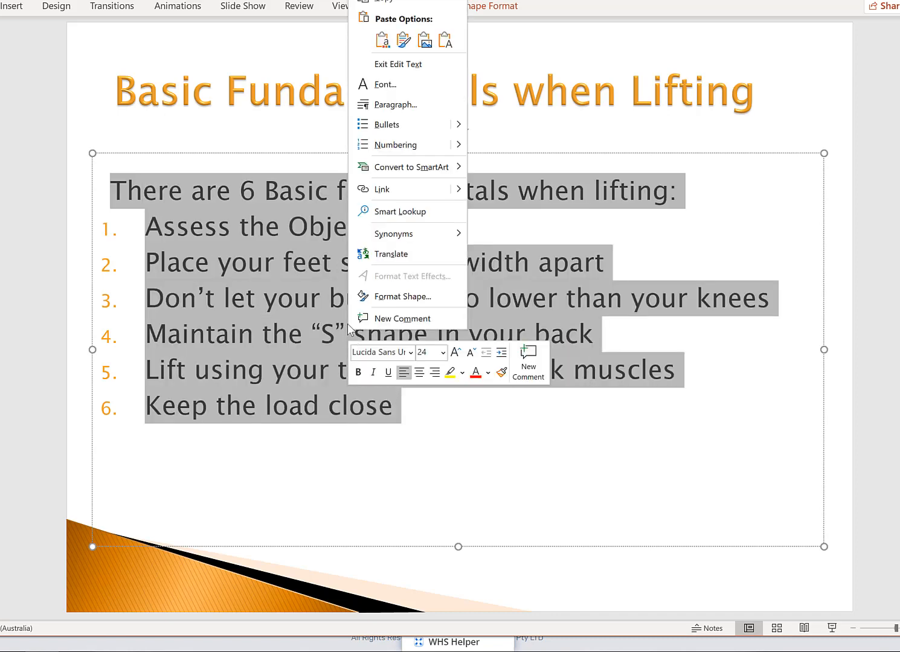
left_click(383, 2)
key("alt+Tab")
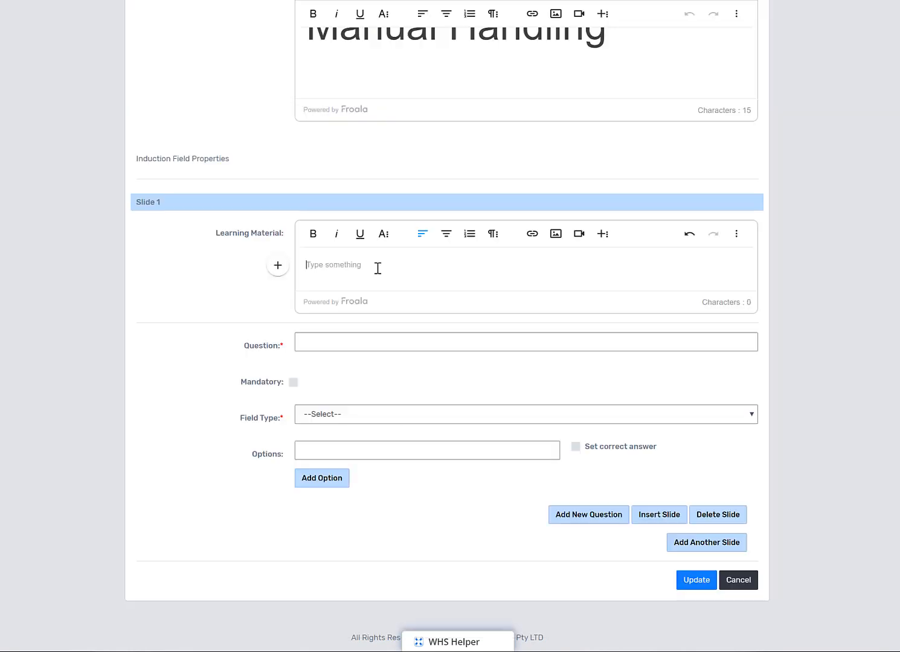
key("ctrl+v")
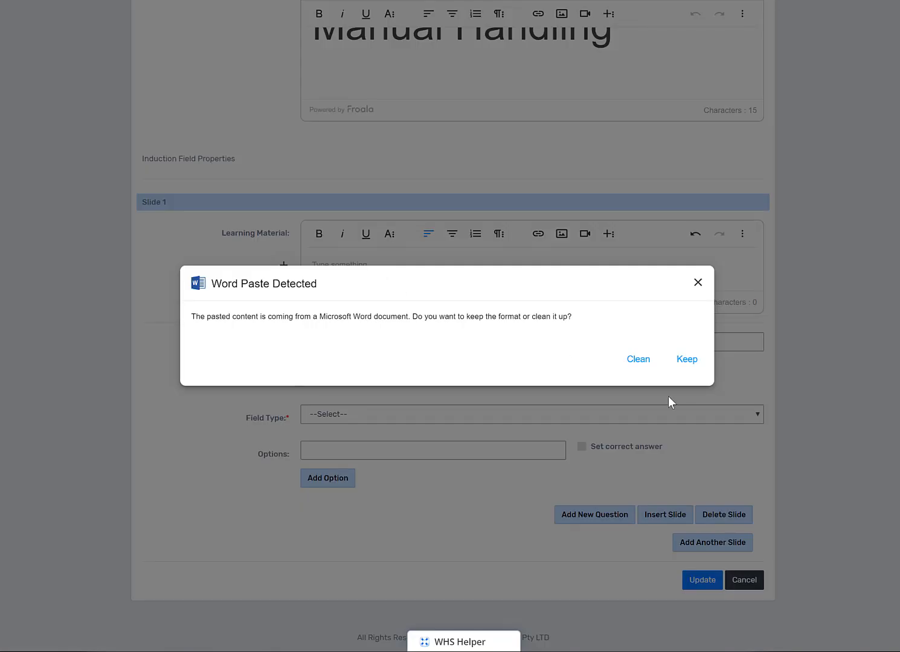
left_click(639, 361)
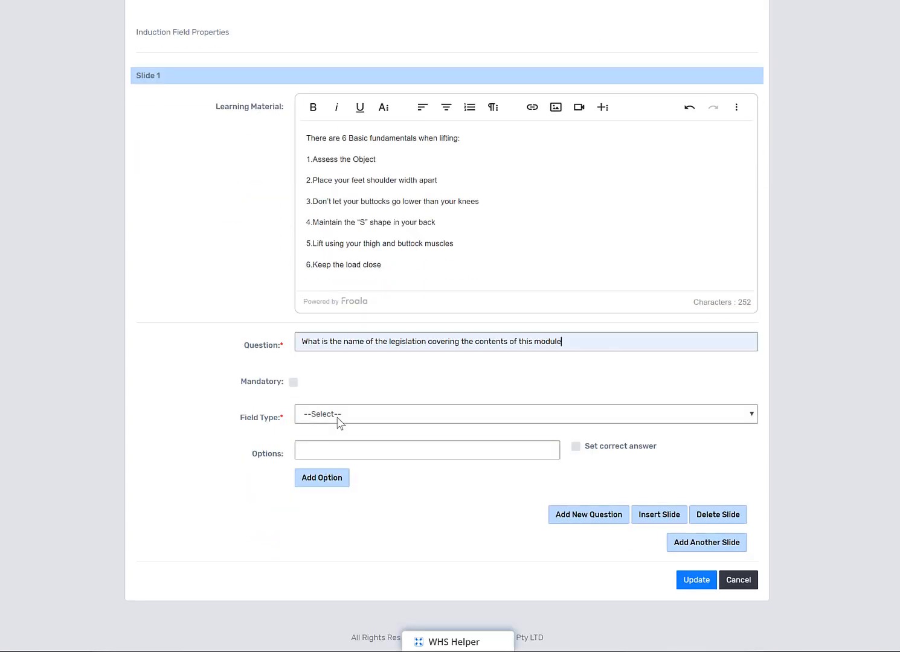
Step: Set the Slide 1 question's field type to CheckBox(One Choice) and enter "True" as its first option
left_click(338, 418)
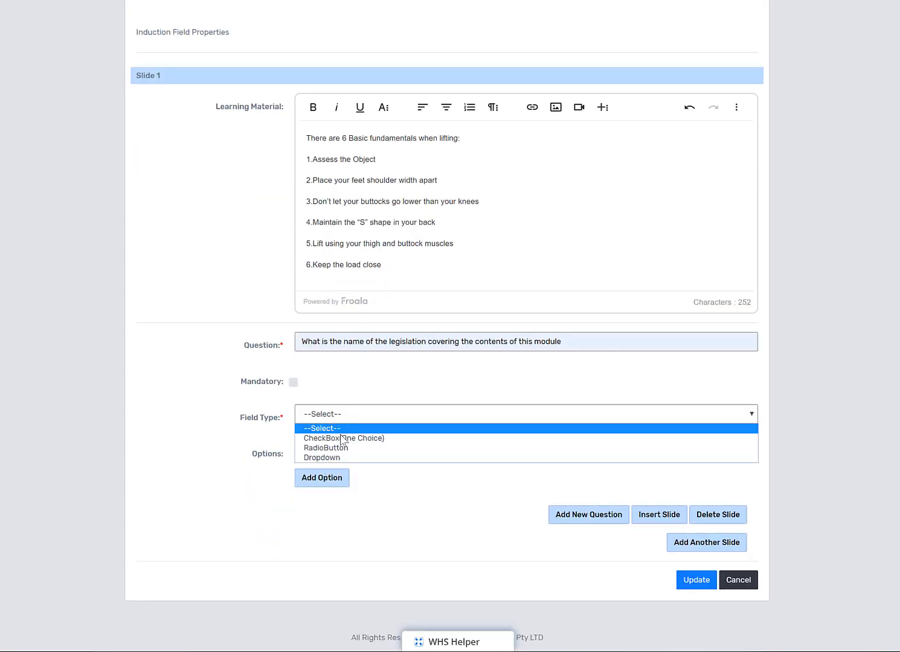
left_click(341, 439)
left_click(346, 449)
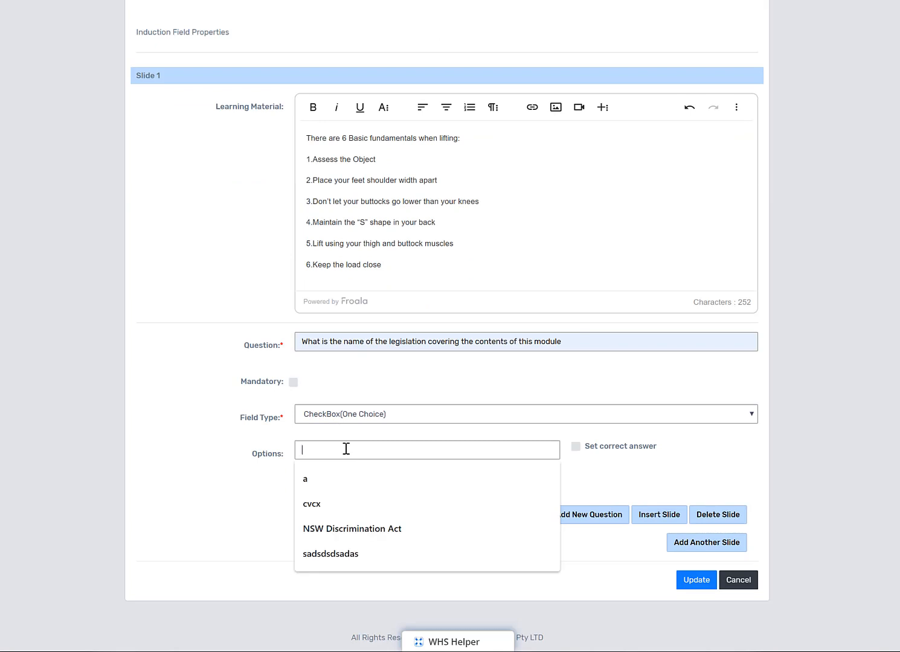
type("True")
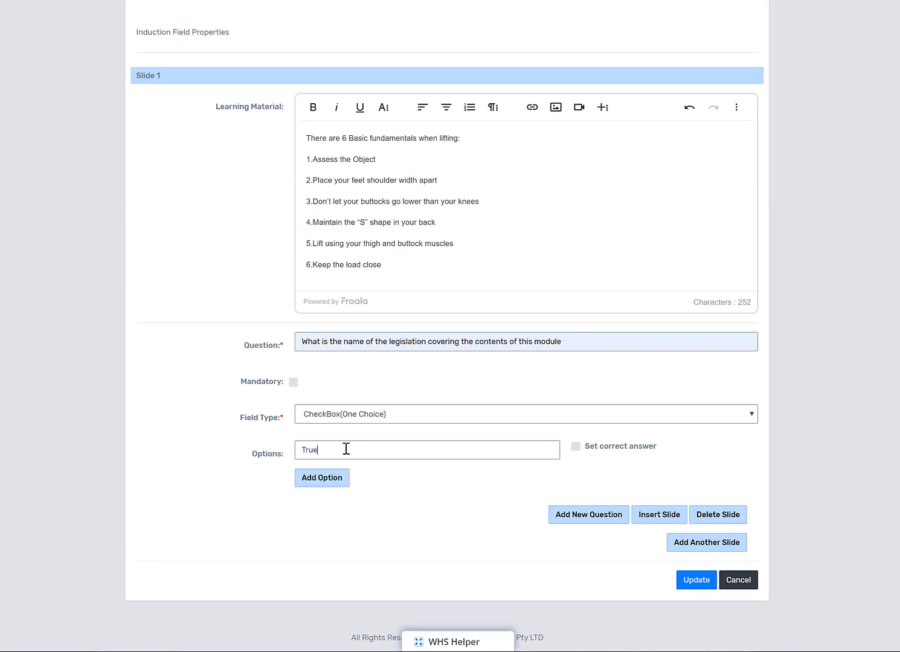
Step: Add "False" as the second option of Slide 1's question and set "True" as the correct answer
left_click(344, 478)
left_click(336, 476)
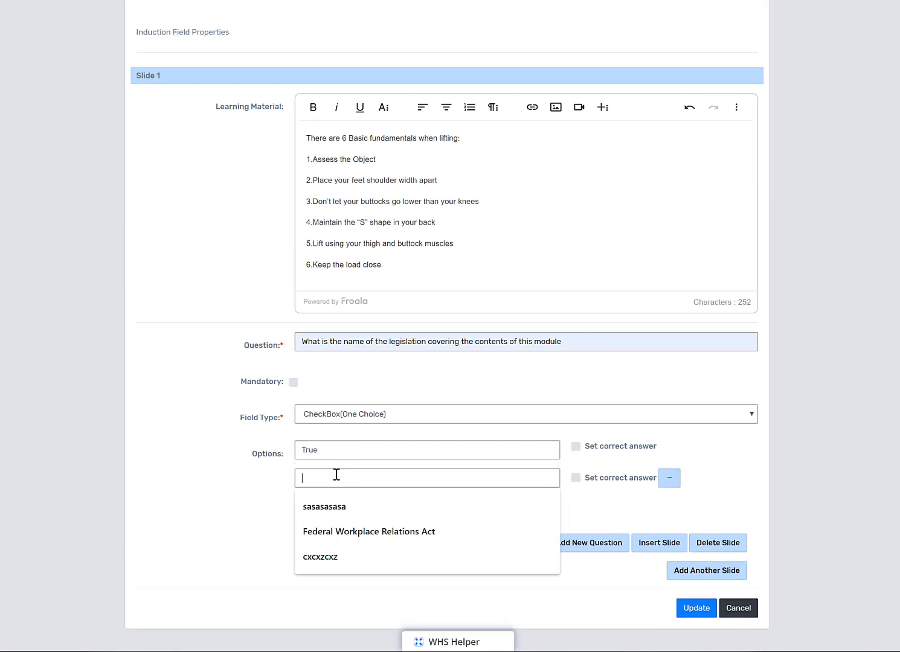
type("Fa")
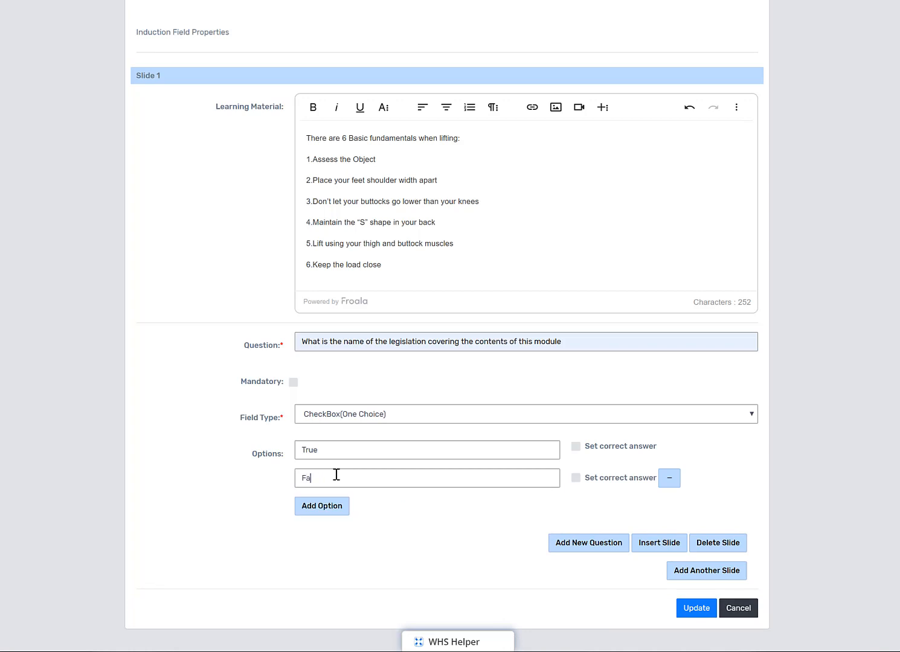
type("slese")
left_click(576, 447)
Step: Add Slide 2 to the induction and place the cursor in its empty learning material
scroll(640, 550, "down", 1)
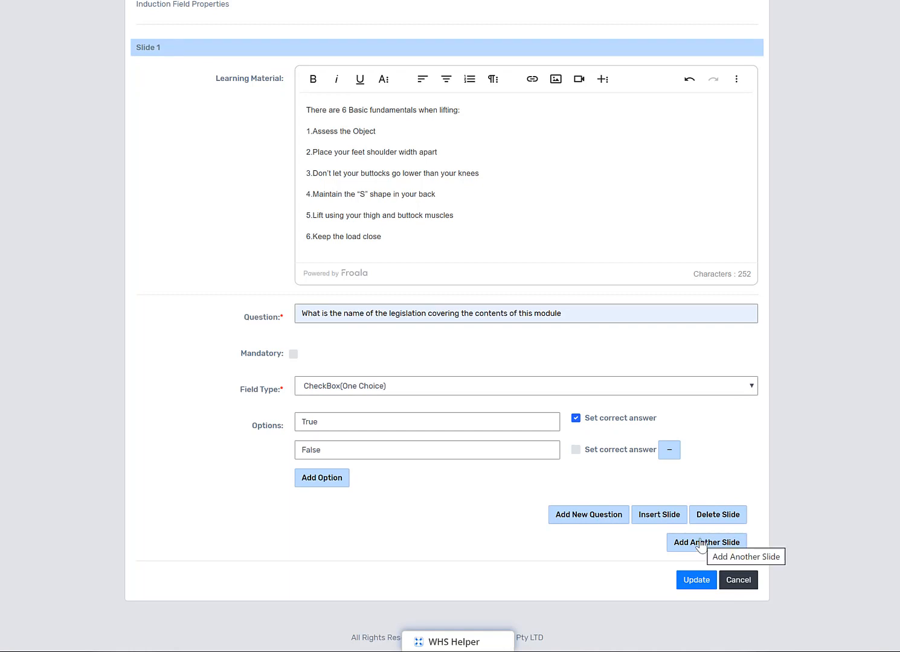
left_click(697, 542)
scroll(447, 486, "down", 5)
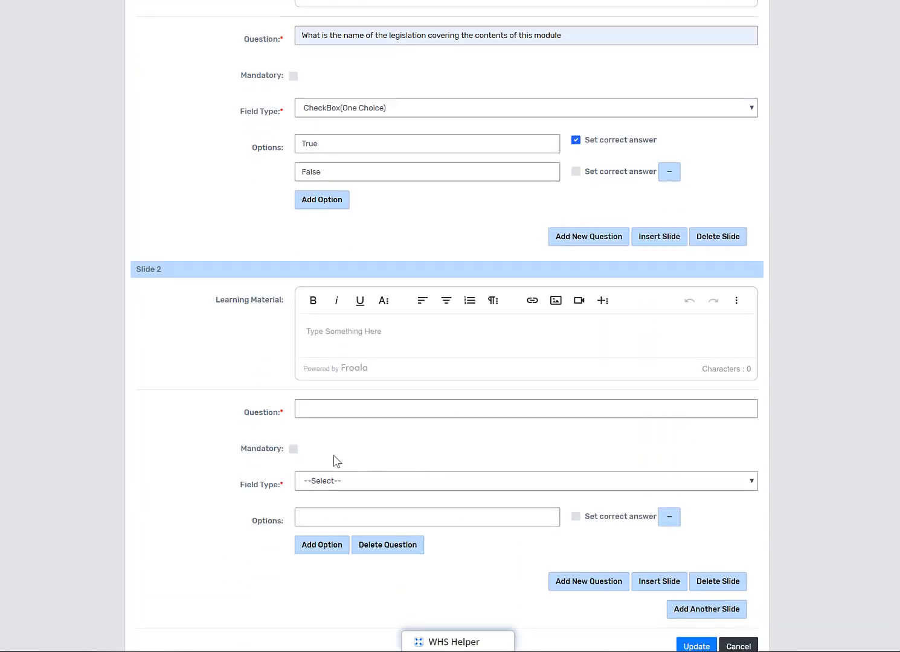
left_click(321, 333)
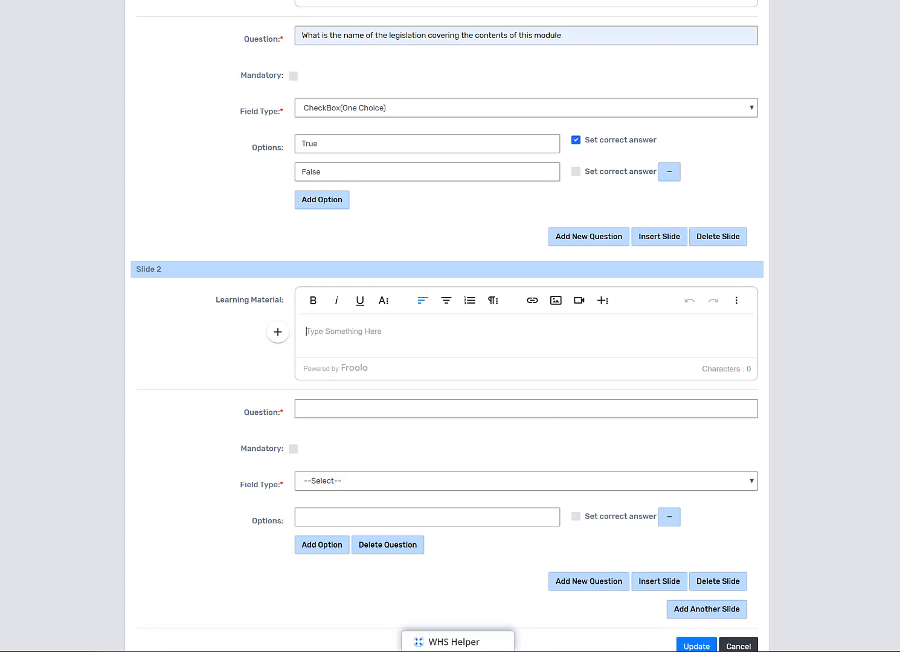
Step: Switch to PowerPoint, capture the whole "Basic Fundamentals when Lifting" slide with the screen capture tool, and save the image
key("alt+Tab")
left_click(815, 456)
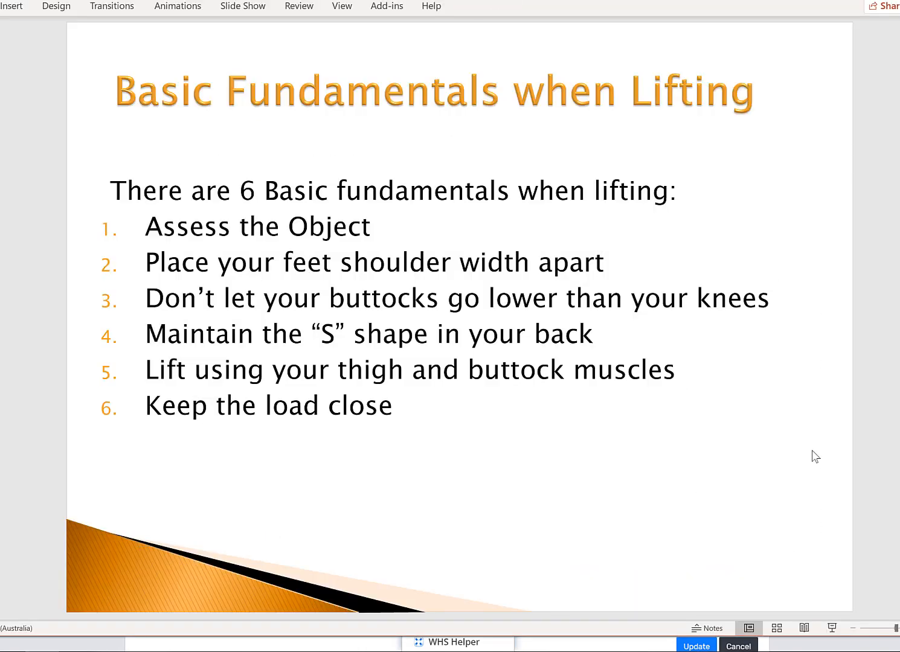
key("alt+Tab")
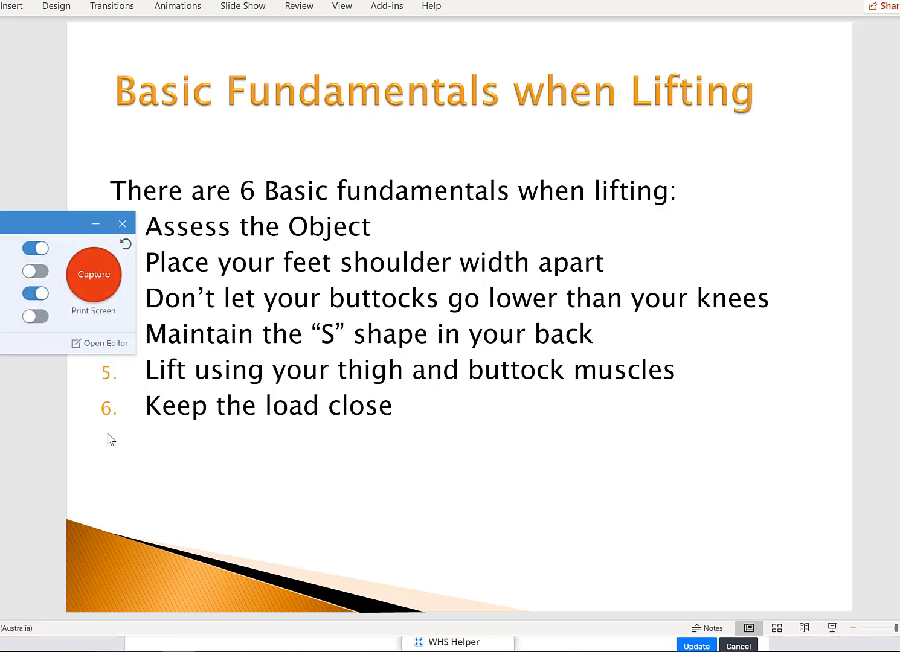
left_click(102, 272)
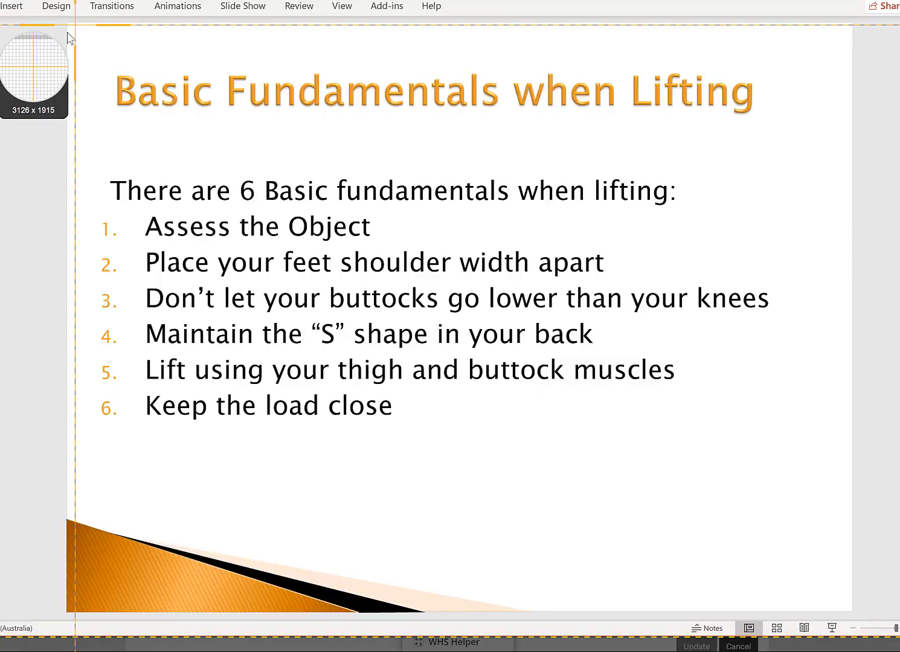
left_click_drag(67, 22, 832, 610)
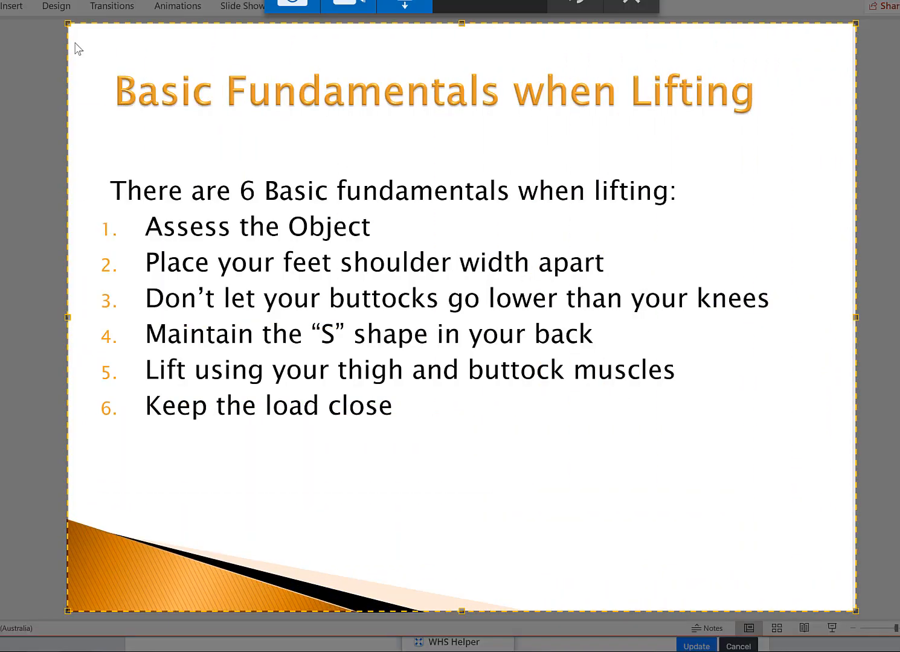
left_click(295, 3)
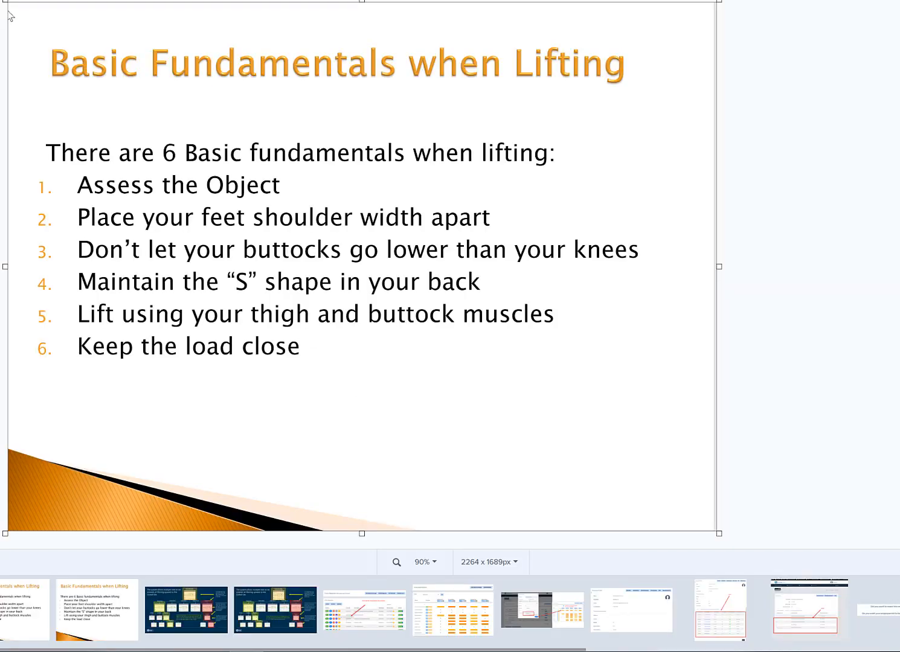
key("ctrl+s")
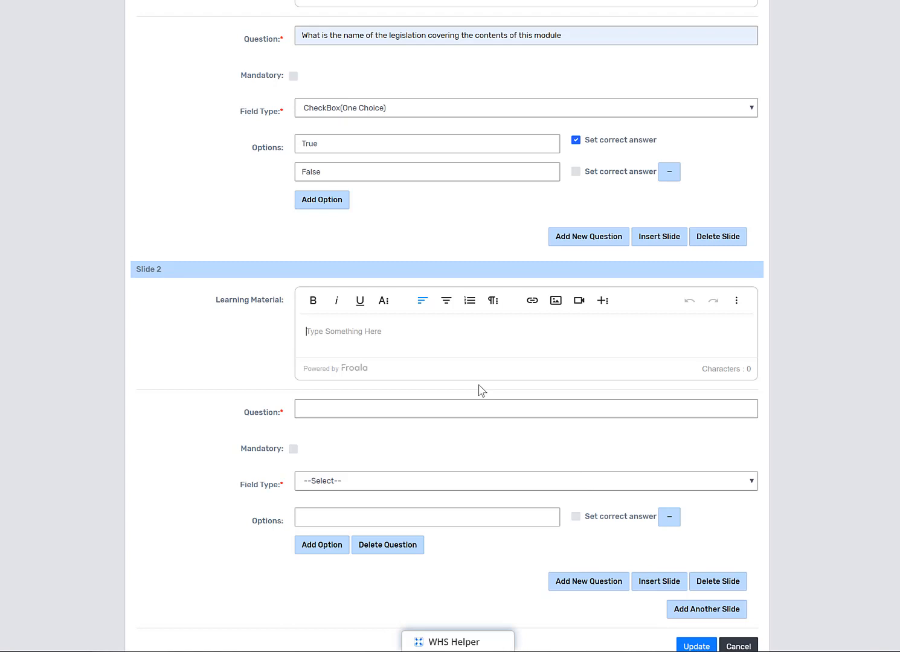
Step: Insert the image file "Manual H 1" into Slide 2's learning material and enlarge it to roughly twice its width
left_click(555, 302)
left_click(628, 366)
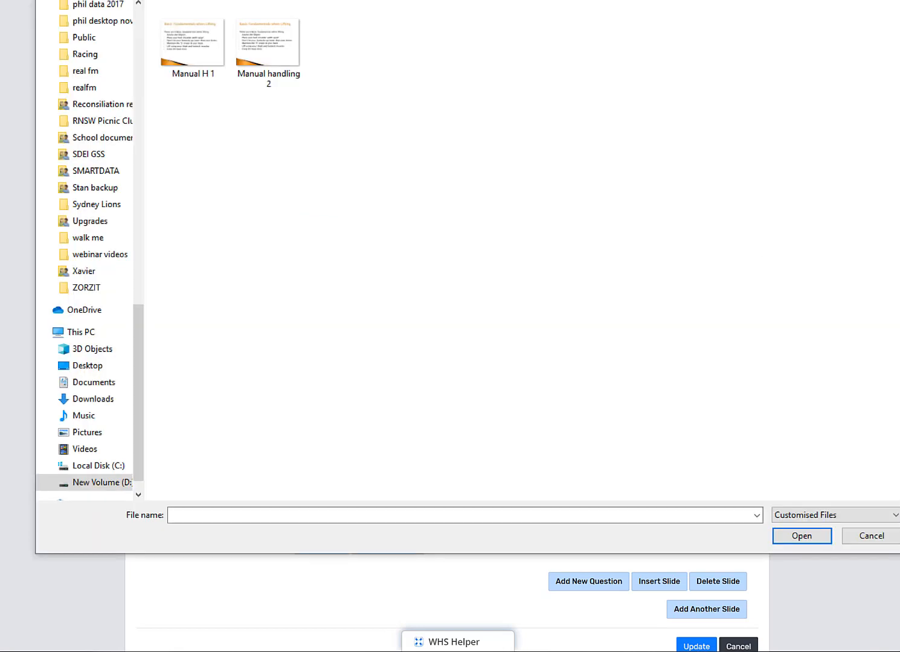
double_click(185, 48)
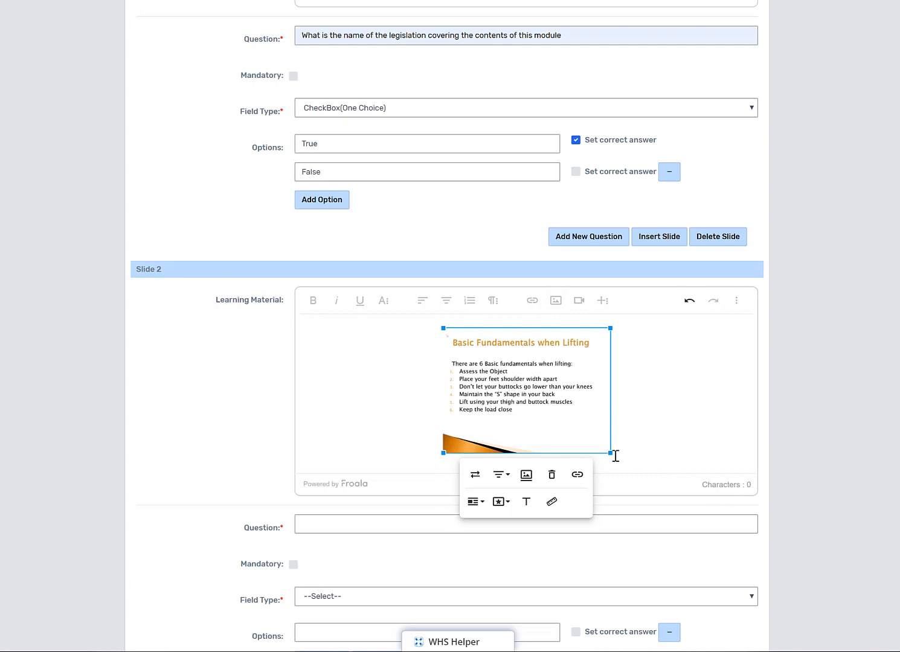
left_click_drag(609, 453, 784, 533)
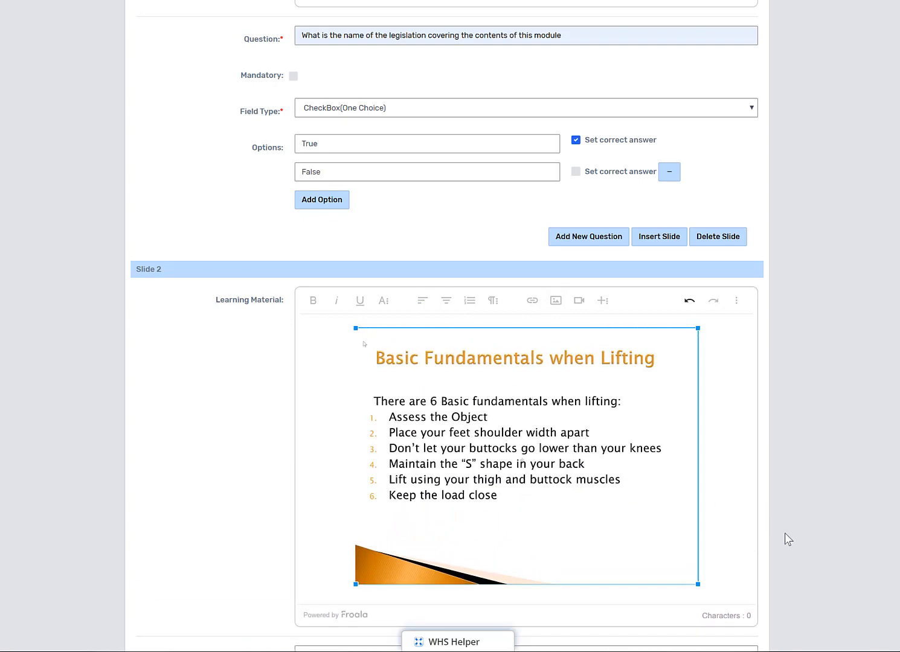
Step: Enter "Please confirm you have watched the video" as Slide 2's question and set its field type to CheckBox(One Choice)
scroll(875, 483, "down", 5)
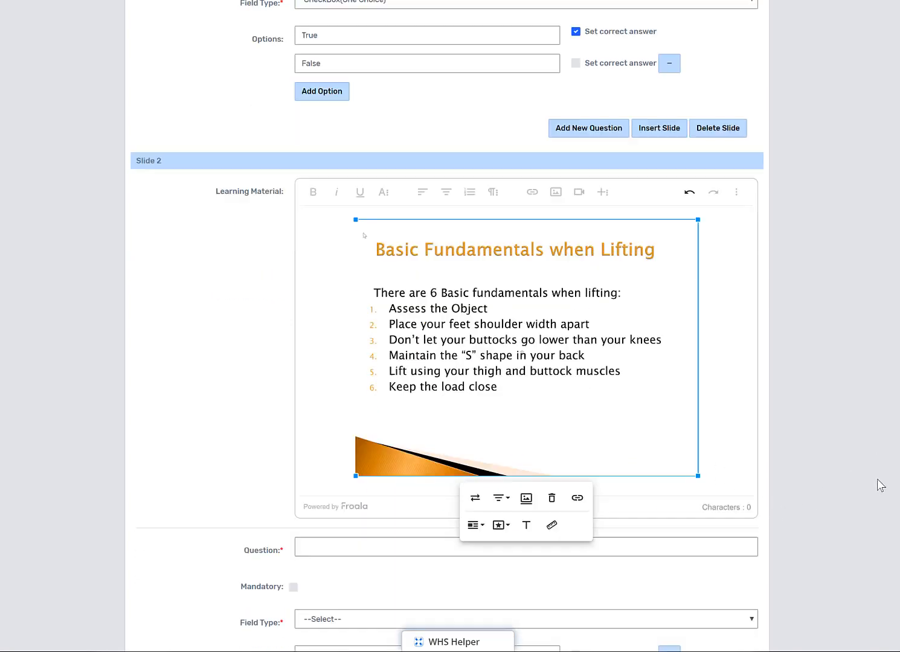
left_click(323, 341)
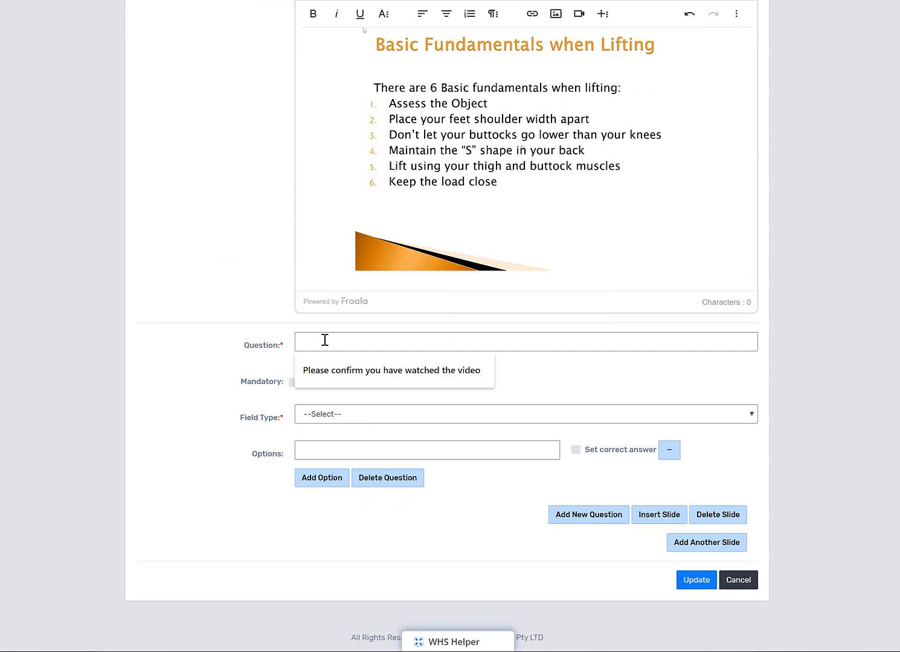
left_click(329, 372)
left_click(359, 415)
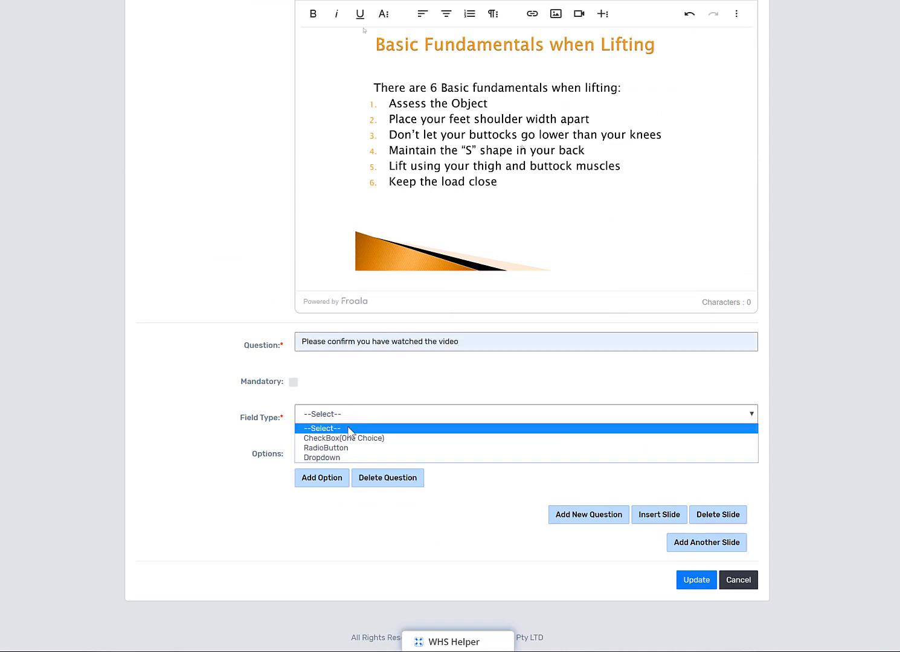
left_click(345, 438)
Step: Give Slide 2's question the two options "Yes" and "No"
left_click(344, 445)
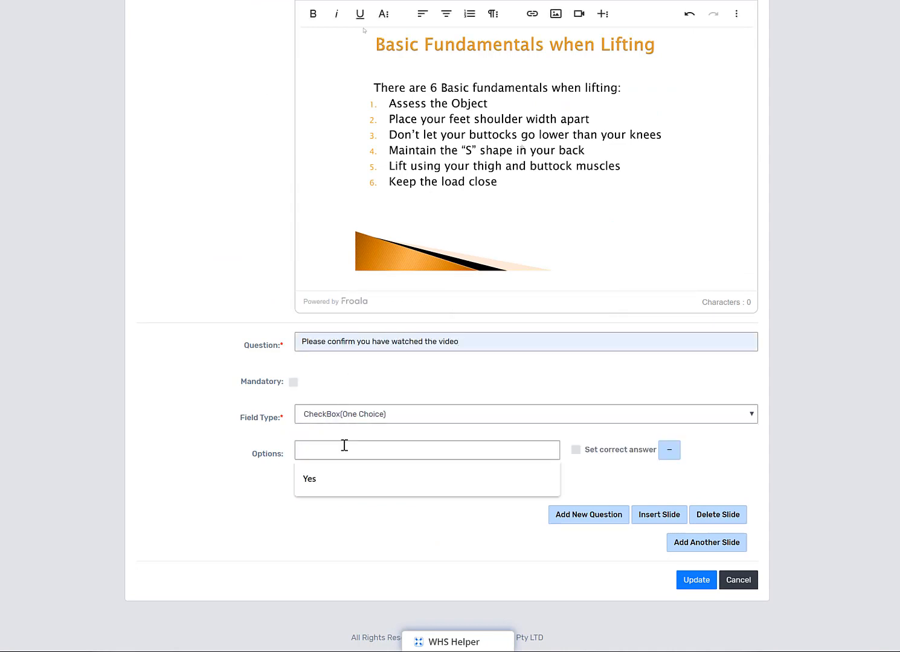
left_click(327, 475)
left_click(324, 477)
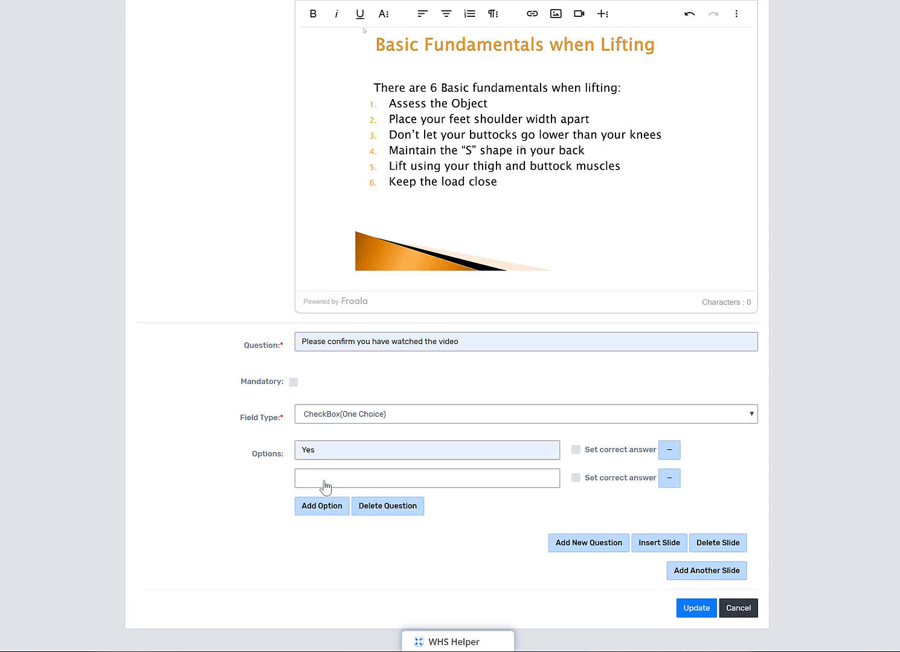
left_click(324, 483)
left_click(322, 506)
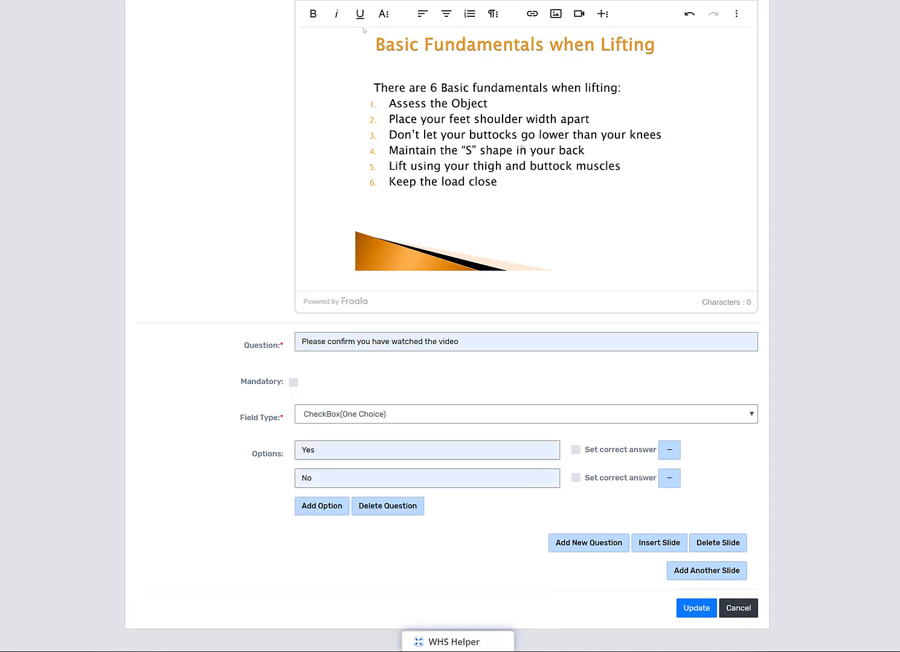
Step: Add Slide 3 to the induction and place the cursor in its empty learning material
scroll(701, 573, "down", 1)
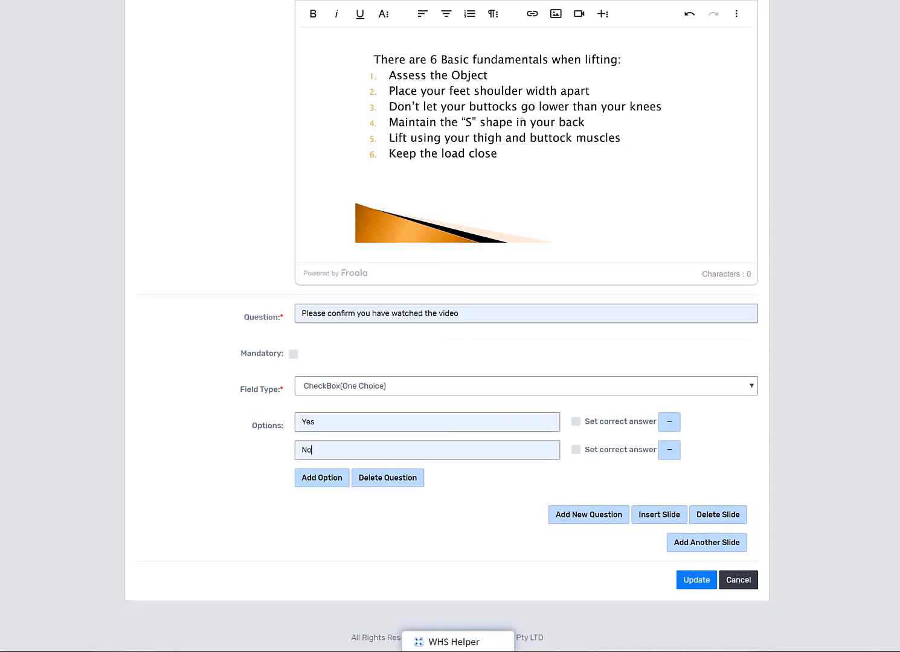
left_click(700, 543)
scroll(679, 483, "down", 5)
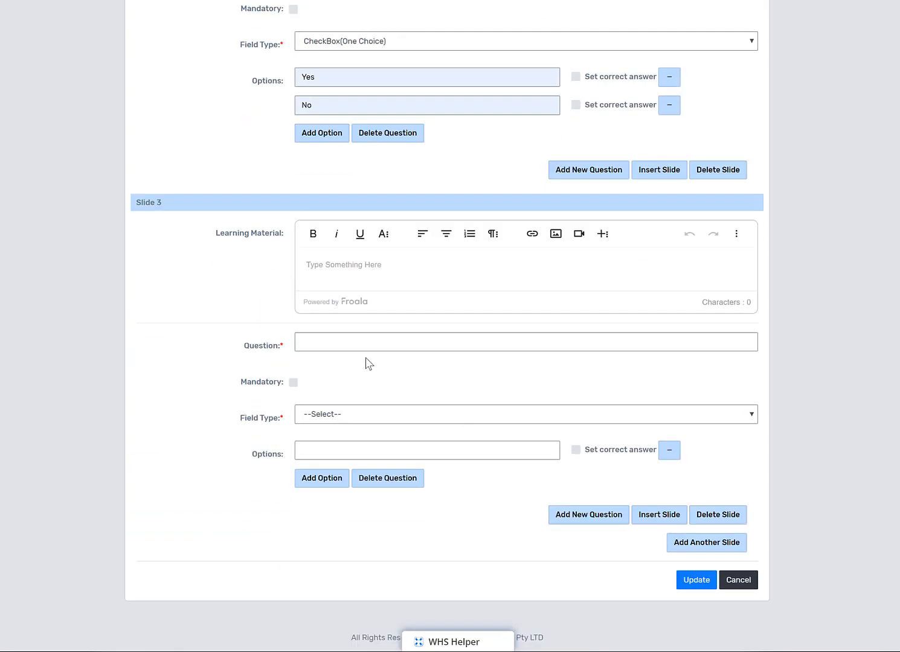
left_click(323, 264)
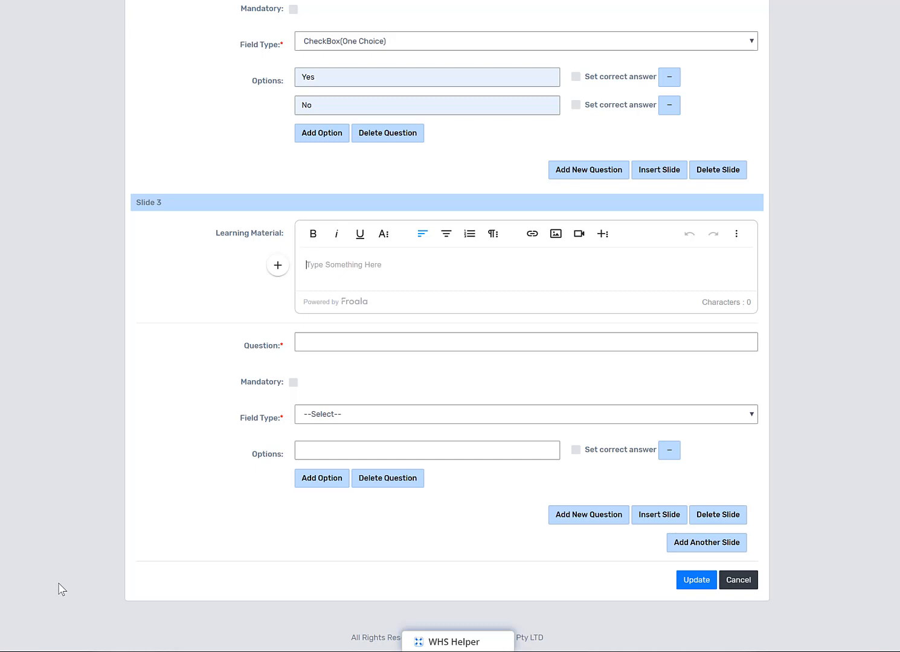
Step: Switch to YouTube, copy the web address of the "Managing hazardous manual tasks" video, and close that browser window
key("alt+Tab")
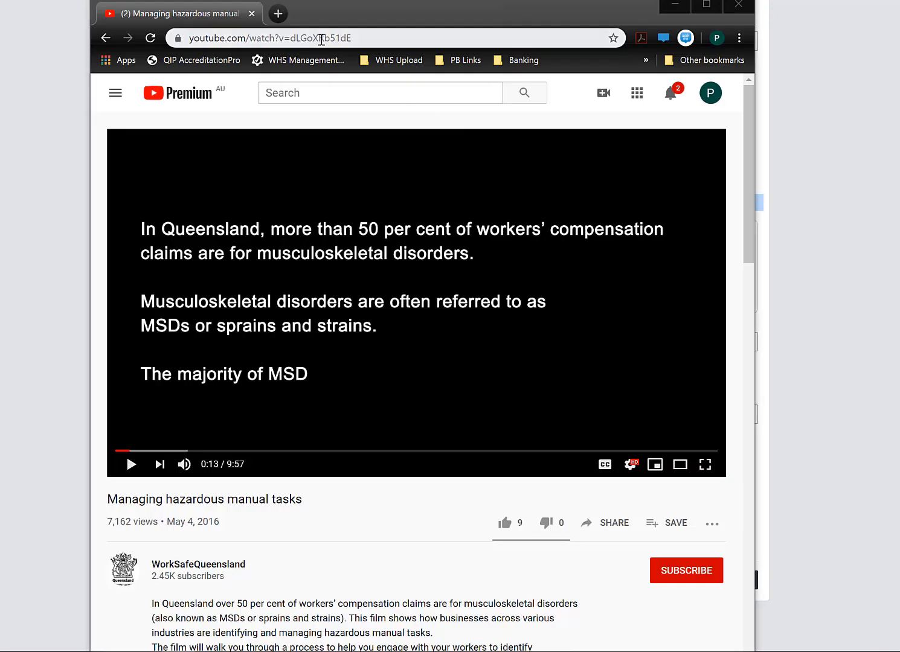
left_click(321, 40)
right_click(321, 40)
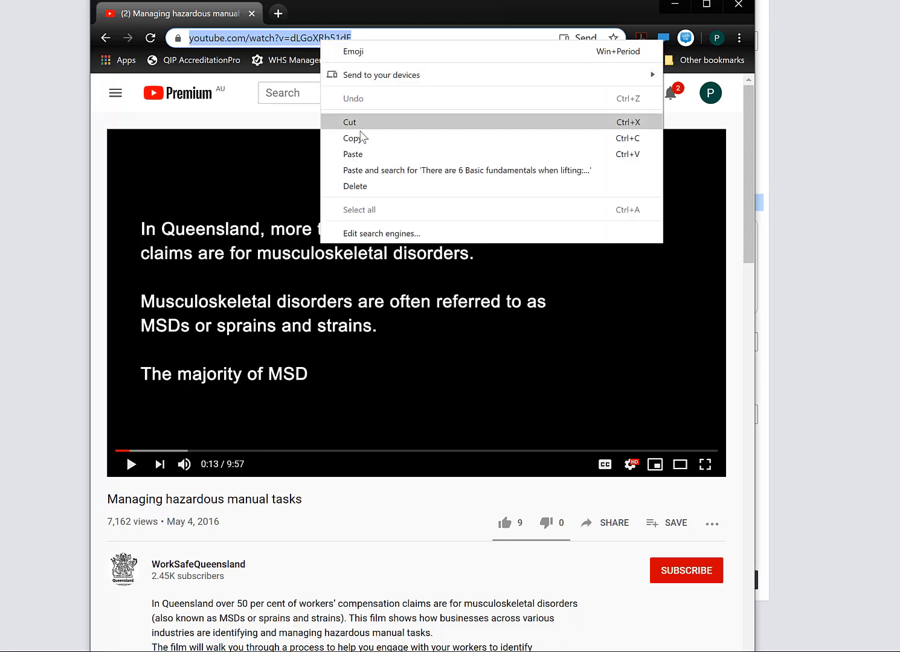
left_click(357, 137)
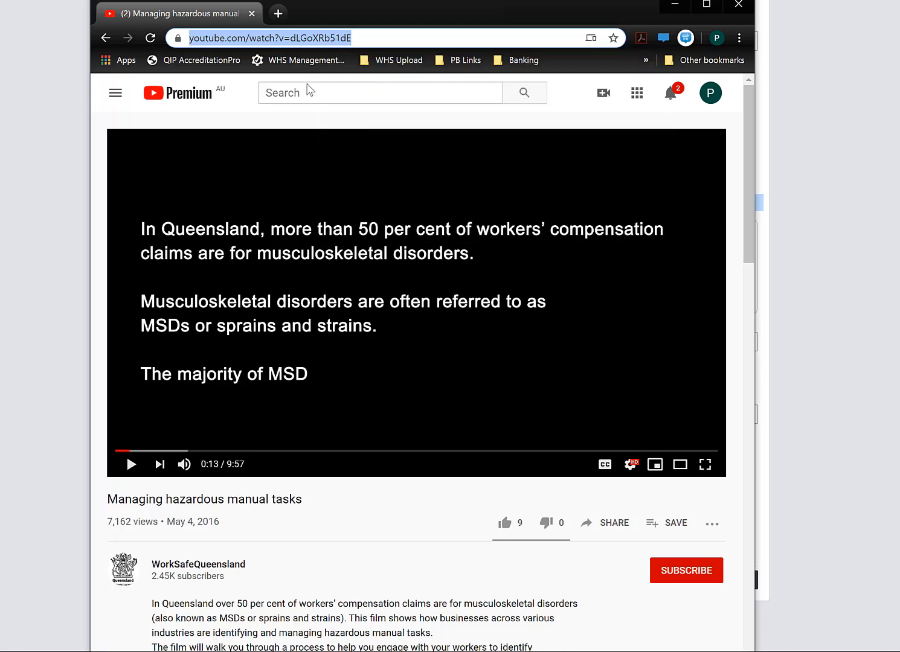
left_click(738, 5)
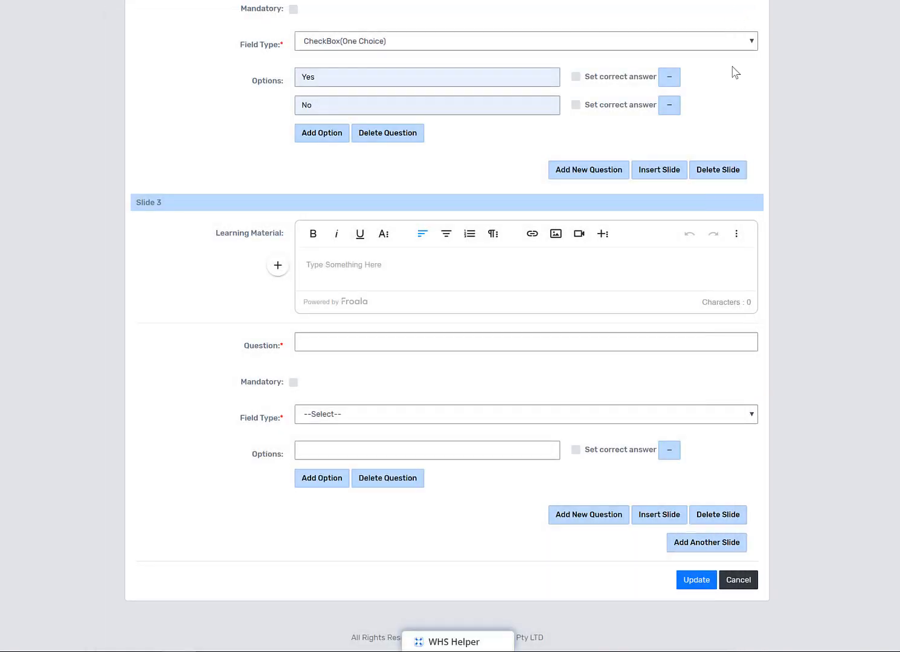
Step: Insert the YouTube video into Slide 3's learning material using the copied URL
left_click(578, 236)
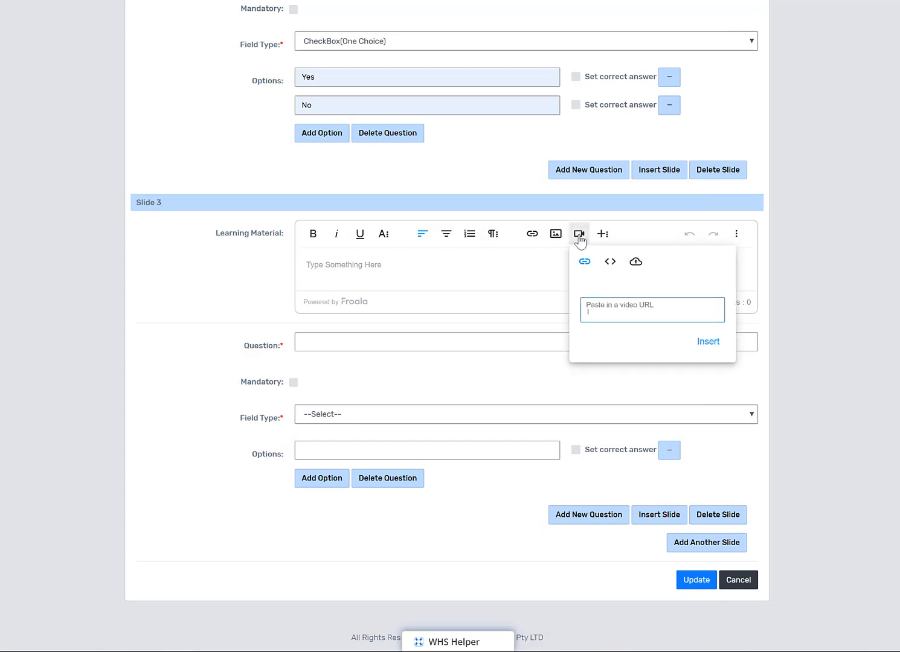
right_click(600, 310)
left_click(634, 418)
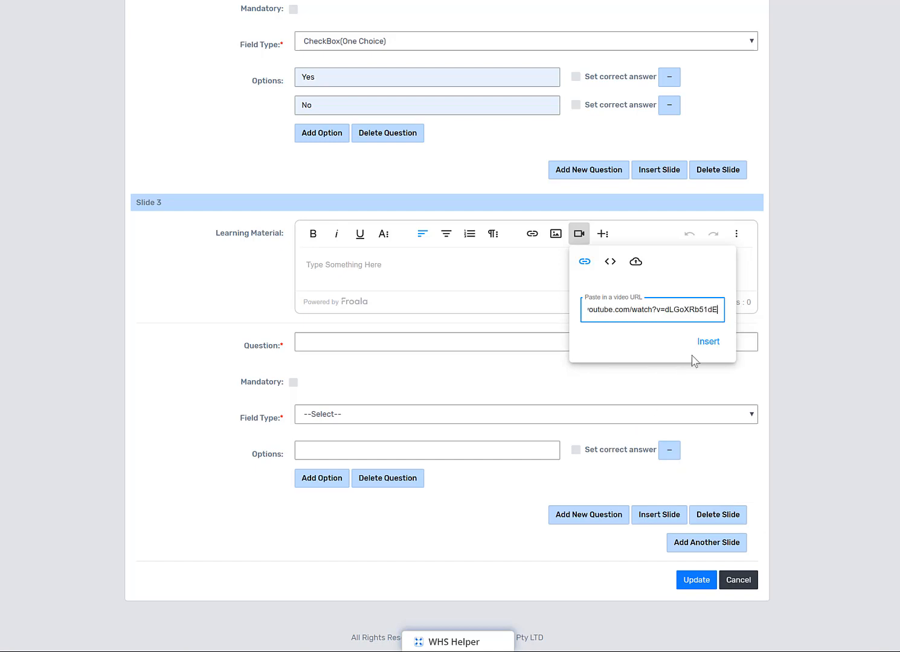
left_click(707, 342)
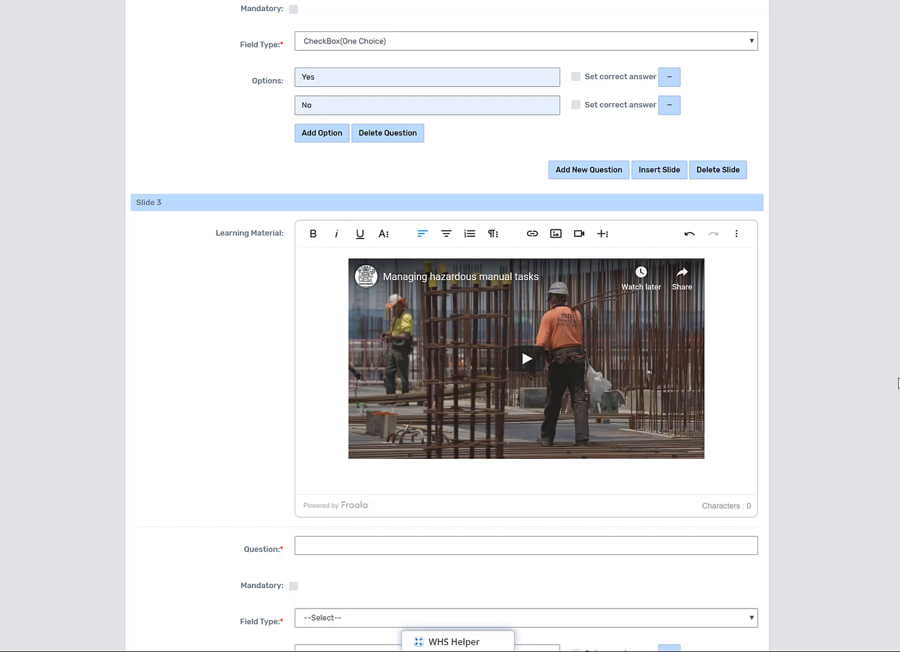
Step: Enter "What is Article 9" as Slide 3's question and set its field type to CheckBox(One Choice)
scroll(898, 384, "down", 4)
left_click(325, 342)
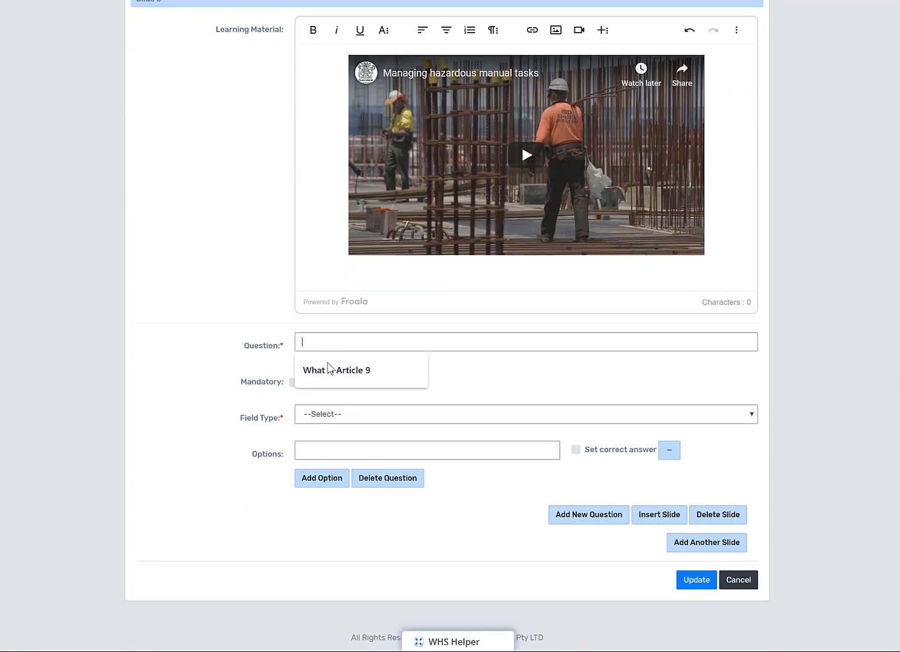
left_click(328, 369)
left_click(333, 419)
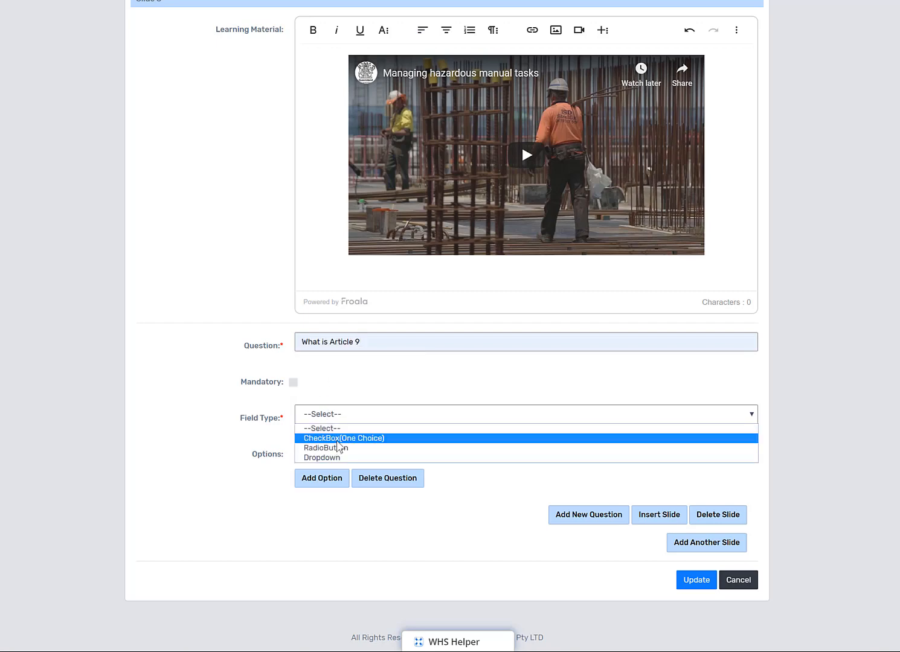
left_click(338, 436)
Step: Enter the options "The right to accessibility" and "The right to Personal Mobility", and add another question to Slide 3
left_click(339, 446)
left_click(341, 482)
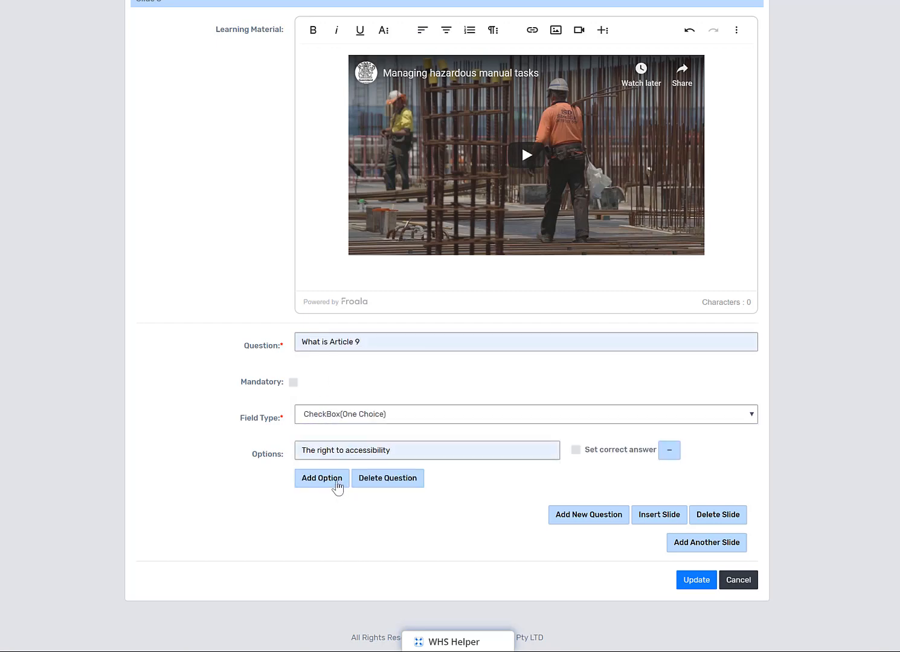
left_click(336, 486)
left_click(335, 482)
left_click(368, 580)
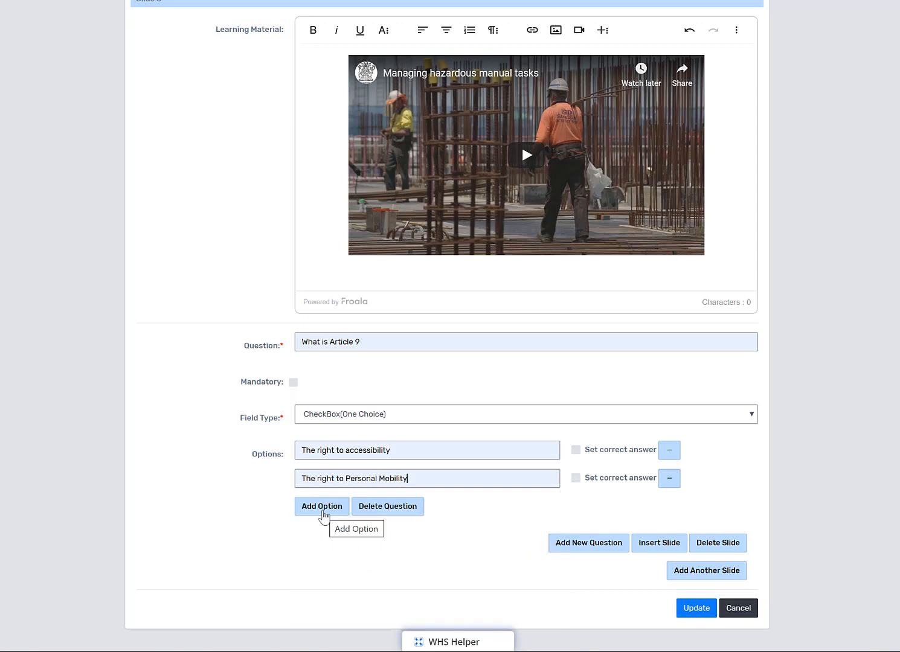
left_click(580, 544)
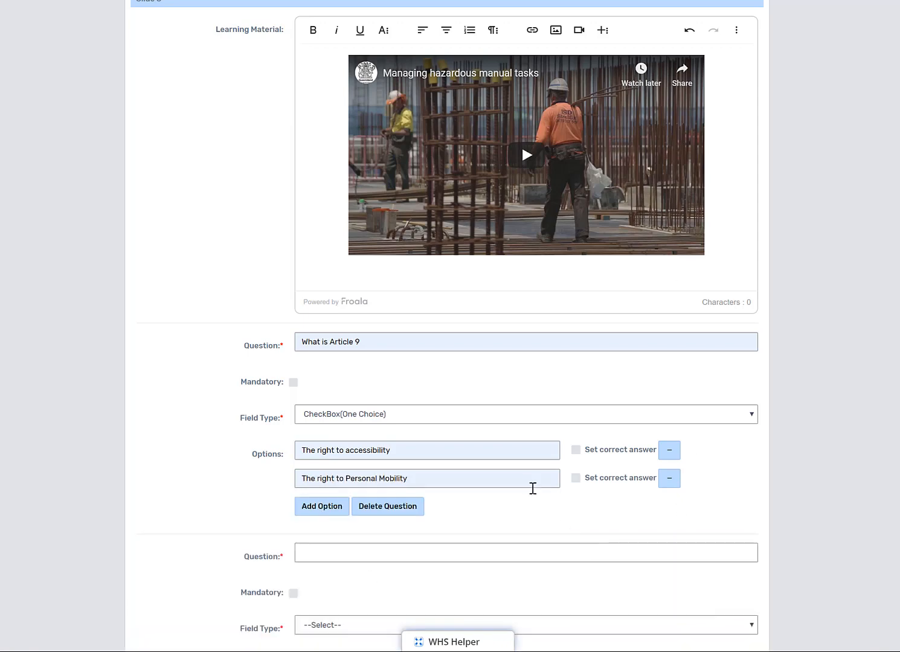
Step: Fill in Slide 3's second question "What is manual handling" with options Pulling, Pushing, Lifting and All of the above, mark the last correct, and save the quiz
scroll(532, 488, "down", 3)
left_click(365, 343)
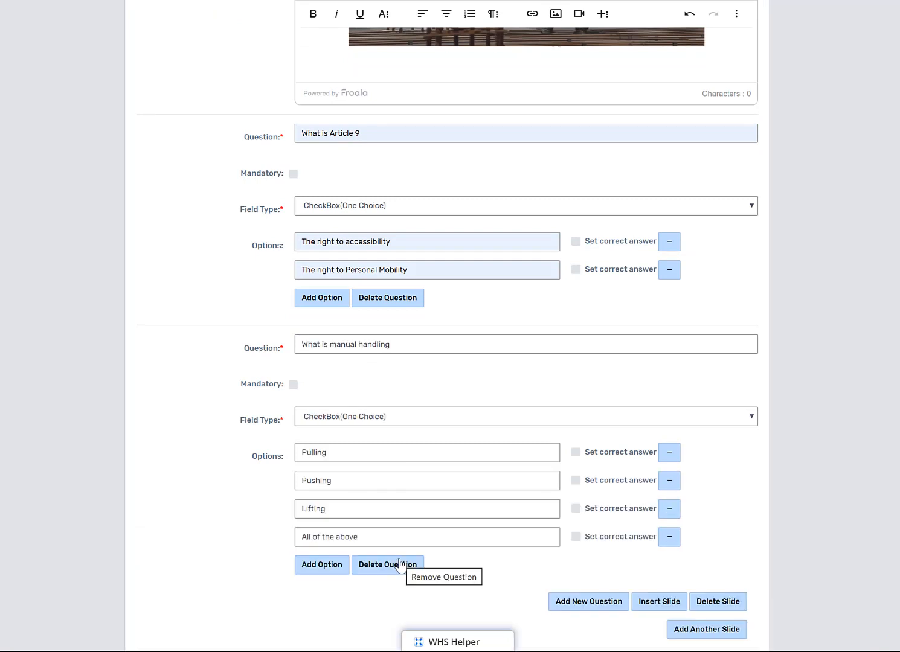
left_click(576, 536)
scroll(580, 544, "down", 3)
left_click(701, 585)
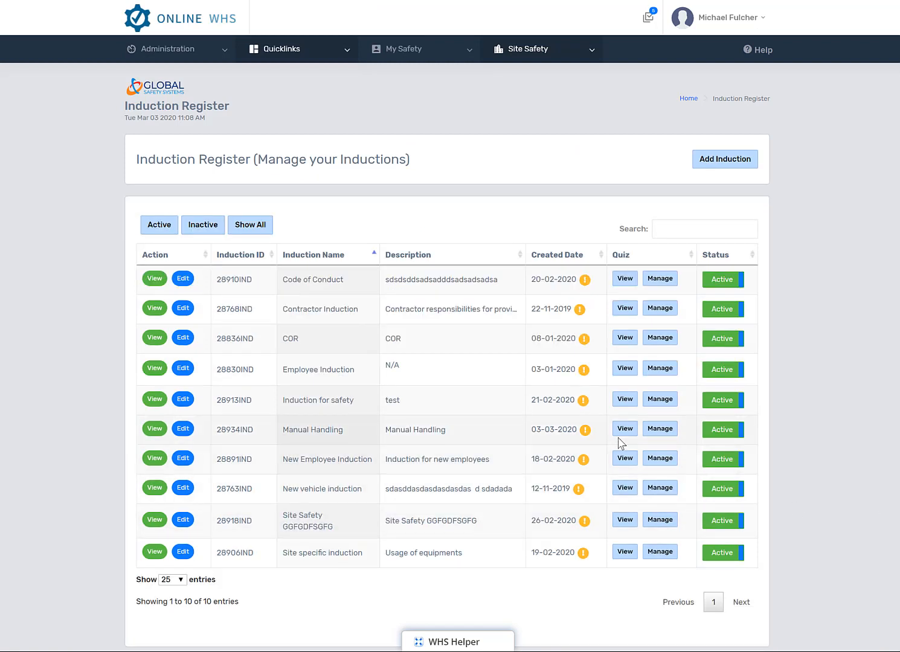
Step: View the Manual Handling quiz's details and the questions on its three slides, and return to the Induction Register
left_click(624, 428)
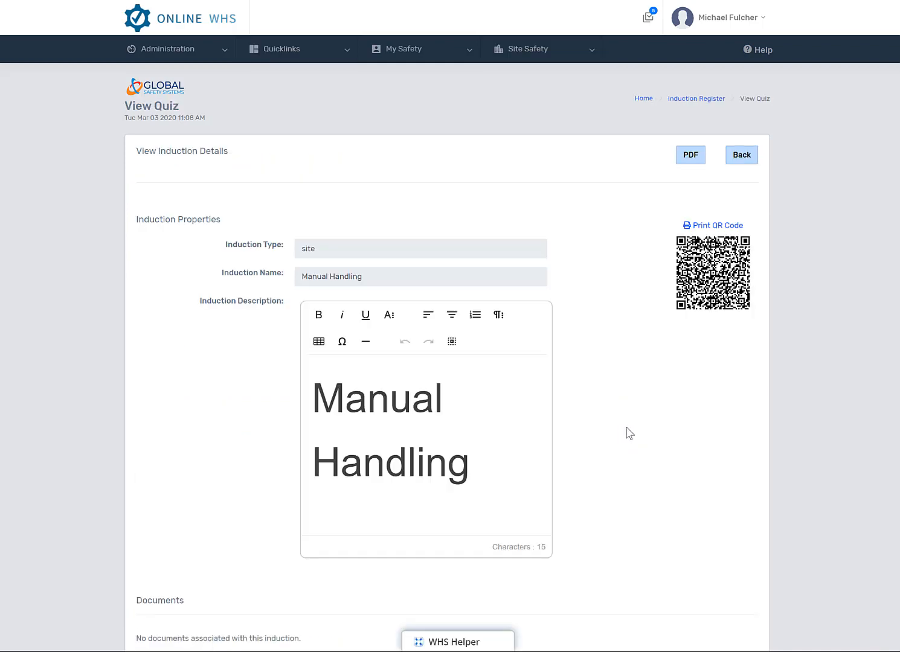
scroll(628, 433, "down", 3)
scroll(628, 433, "down", 8)
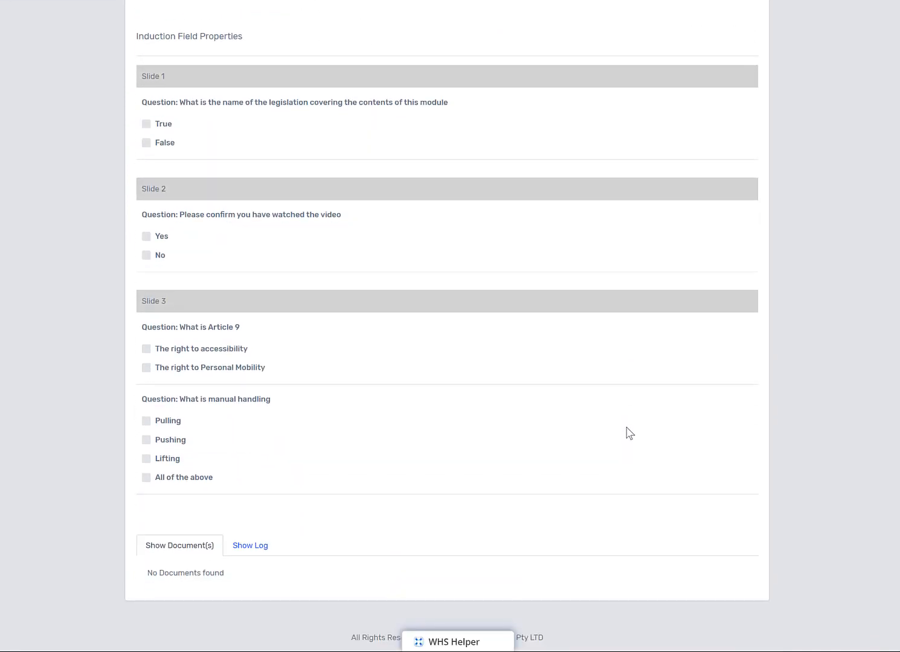
scroll(630, 433, "up", 11)
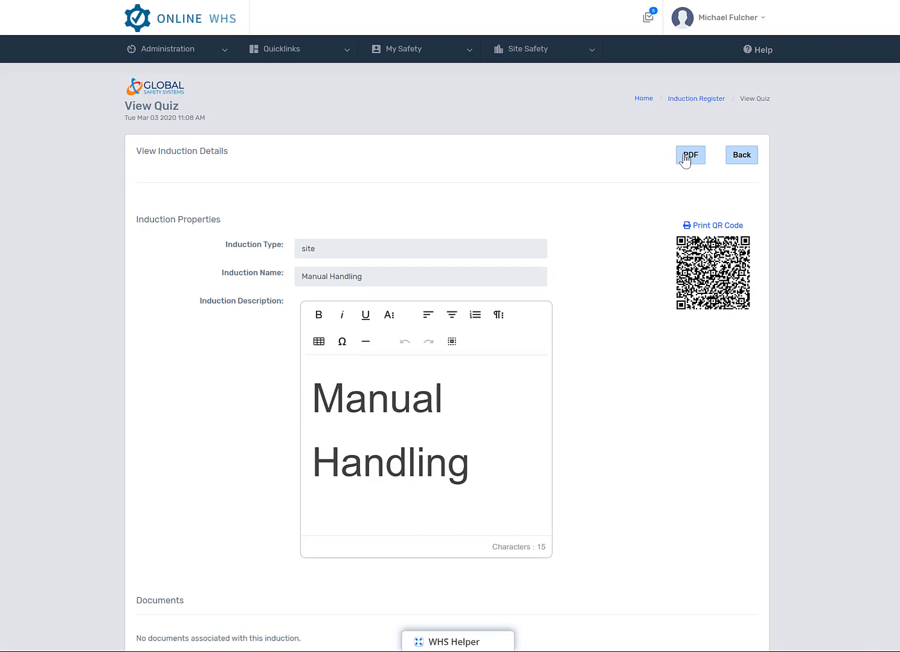
left_click(690, 106)
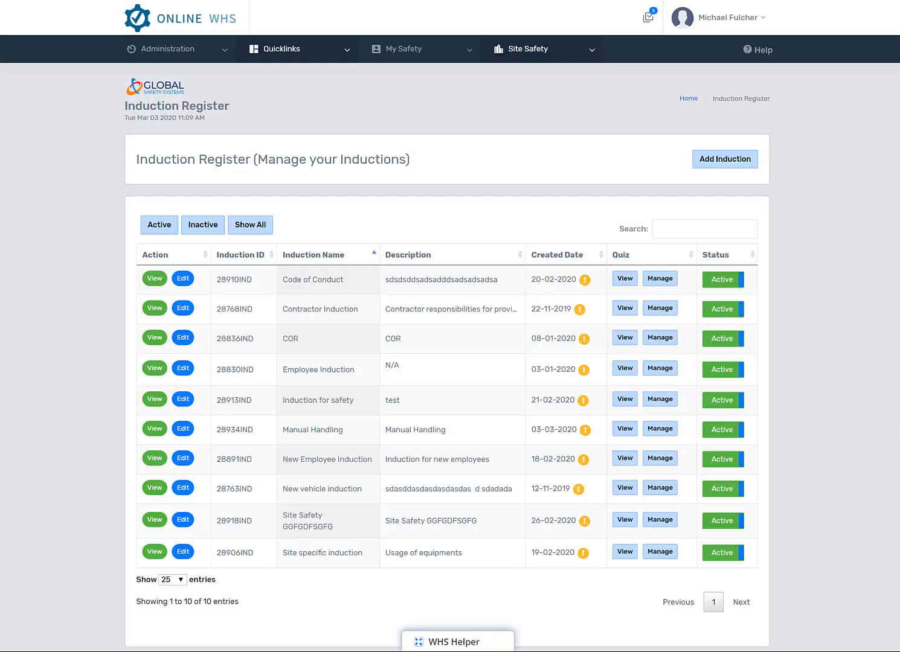
Step: Preview the Manual Handling induction as a participant, choosing True on the first slide and moving on past the second
left_click(154, 430)
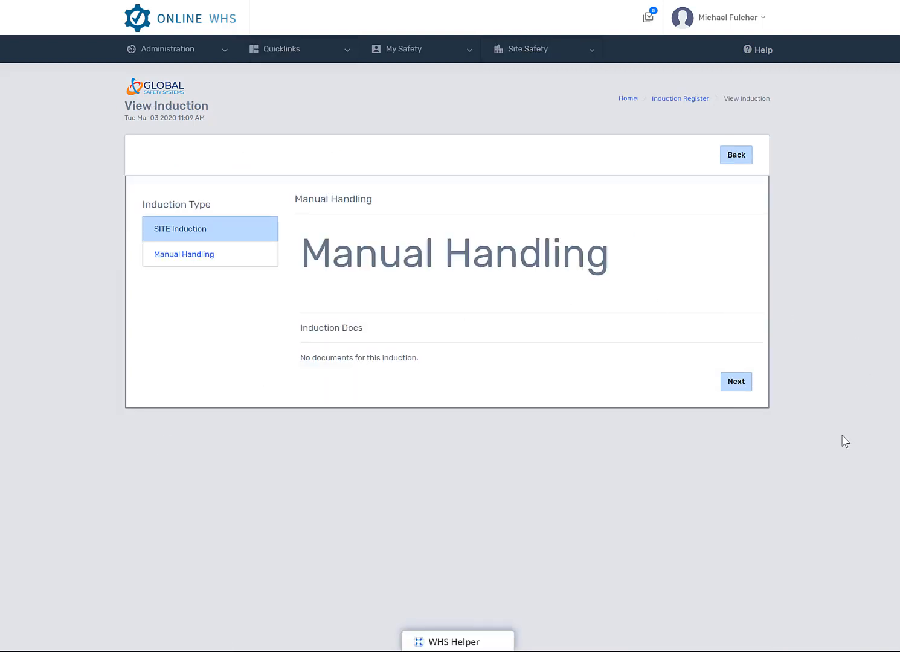
left_click(730, 386)
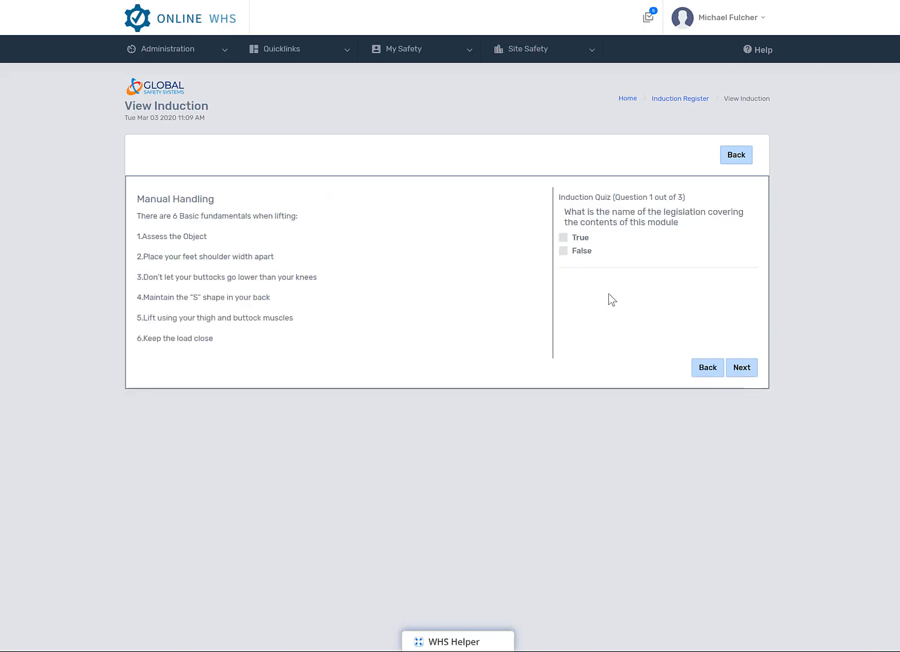
left_click(563, 237)
left_click(741, 368)
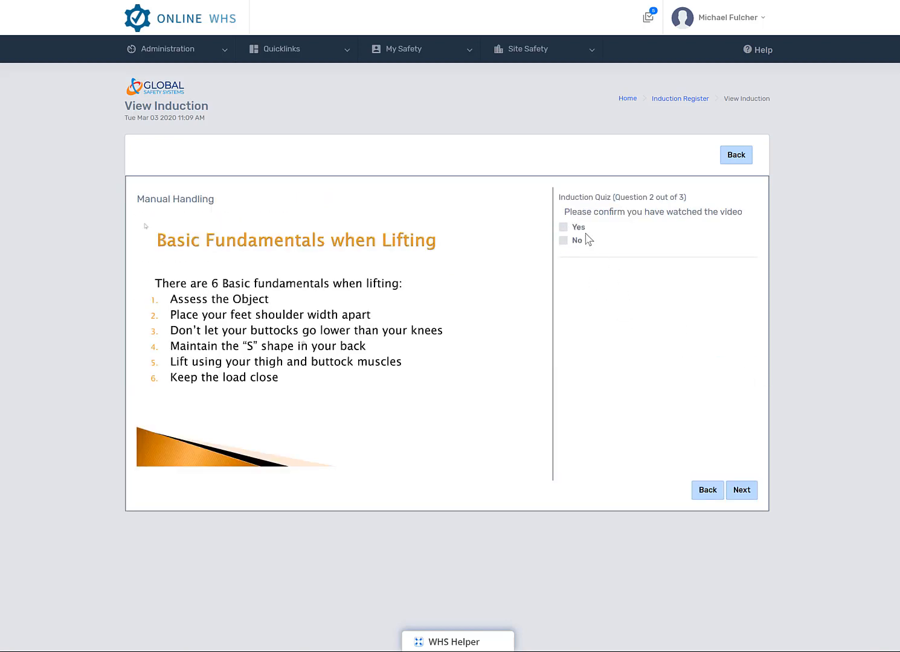
left_click(746, 494)
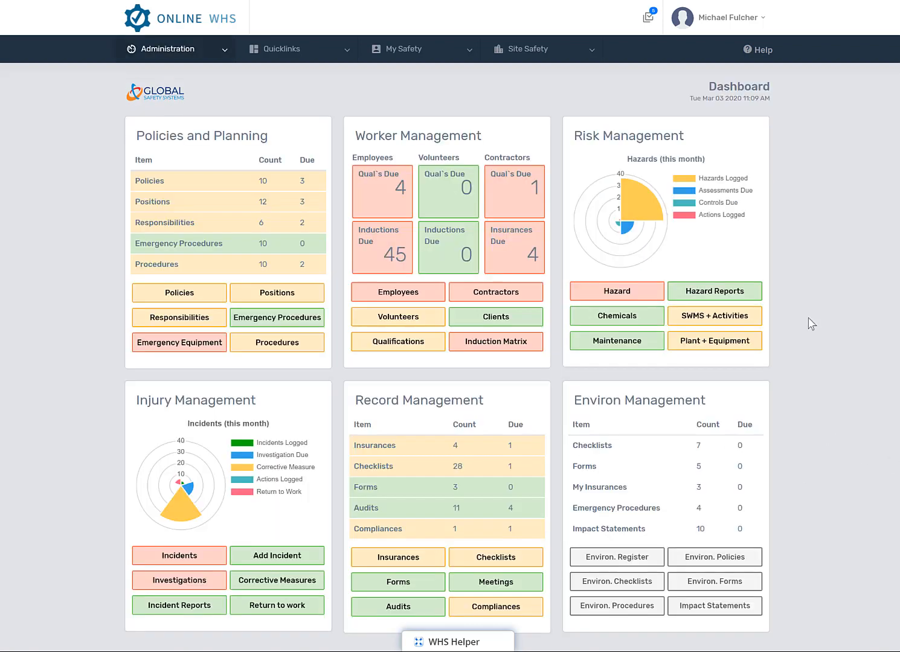
Step: Open the Induction Matrix and filter it by the position Contractor - Forklift
left_click(500, 342)
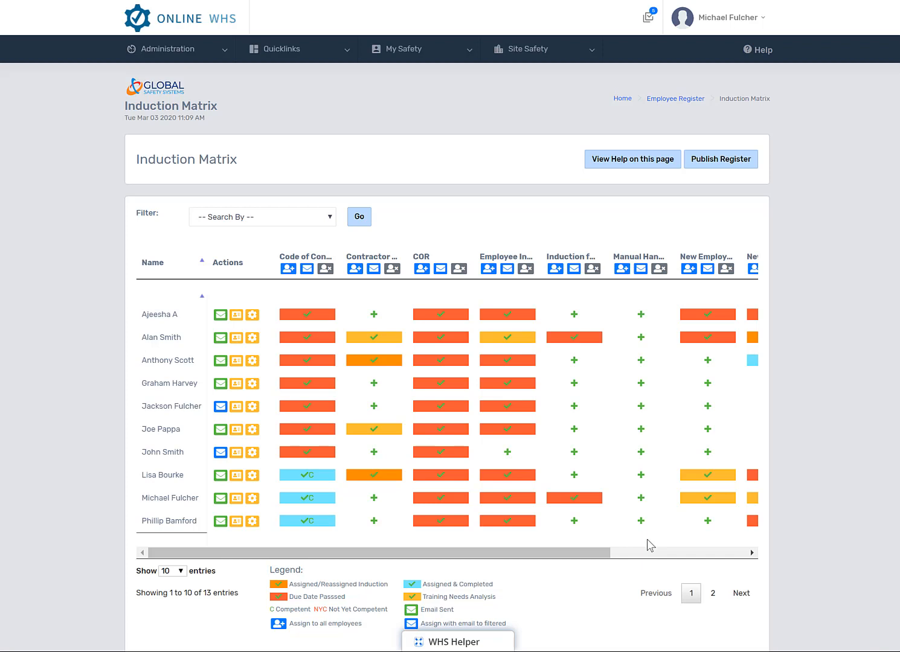
left_click(333, 220)
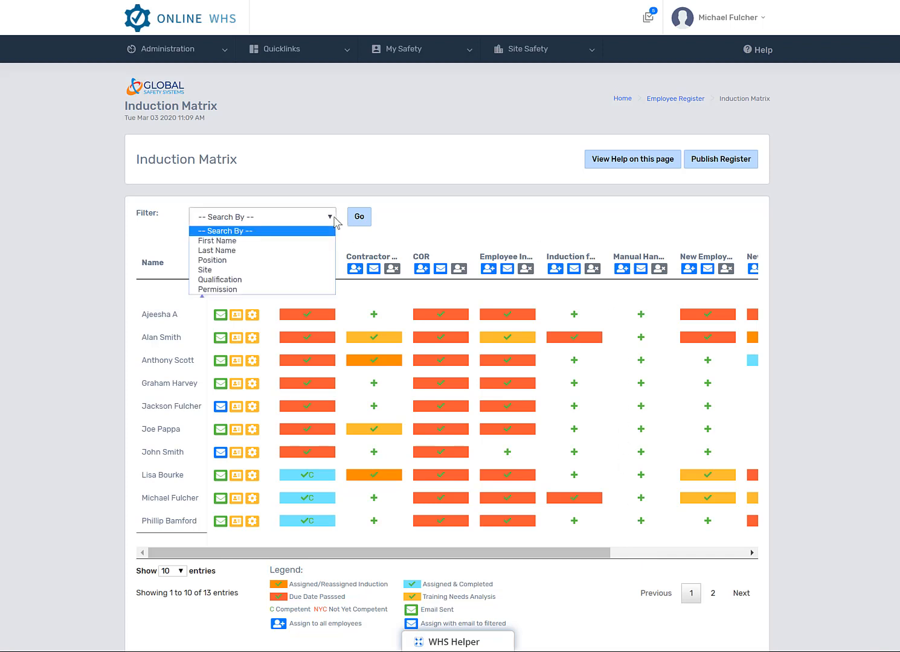
left_click(241, 261)
left_click(452, 215)
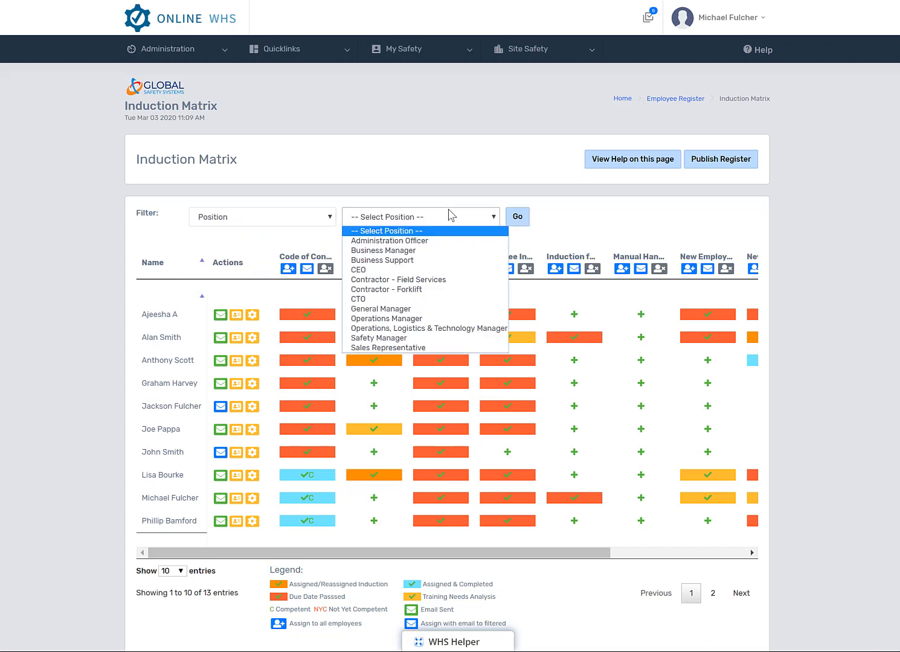
left_click(385, 290)
left_click(518, 219)
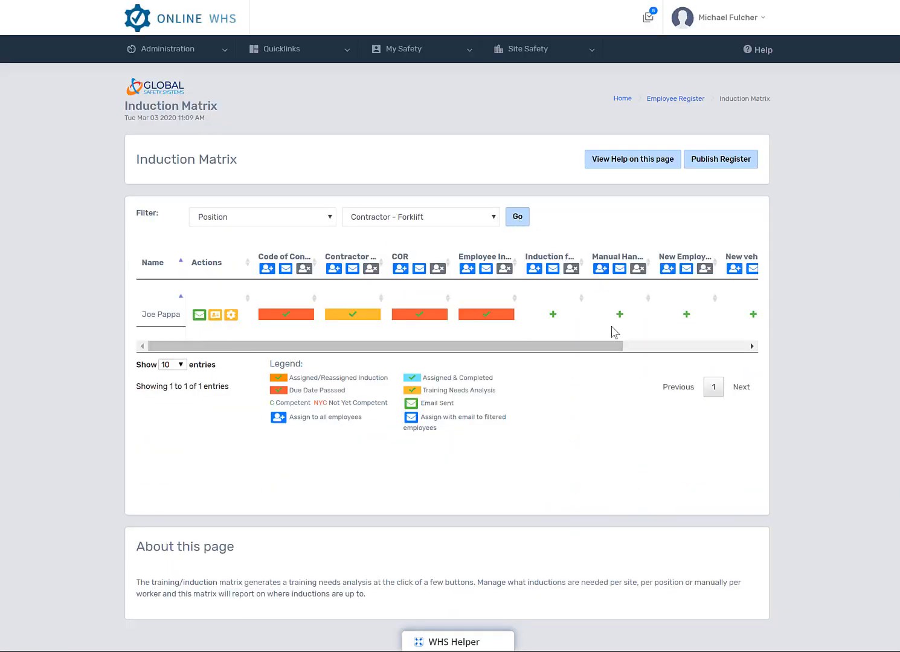
Step: Filter the Induction Matrix by the site Castle Hill (NSW)
left_click(332, 217)
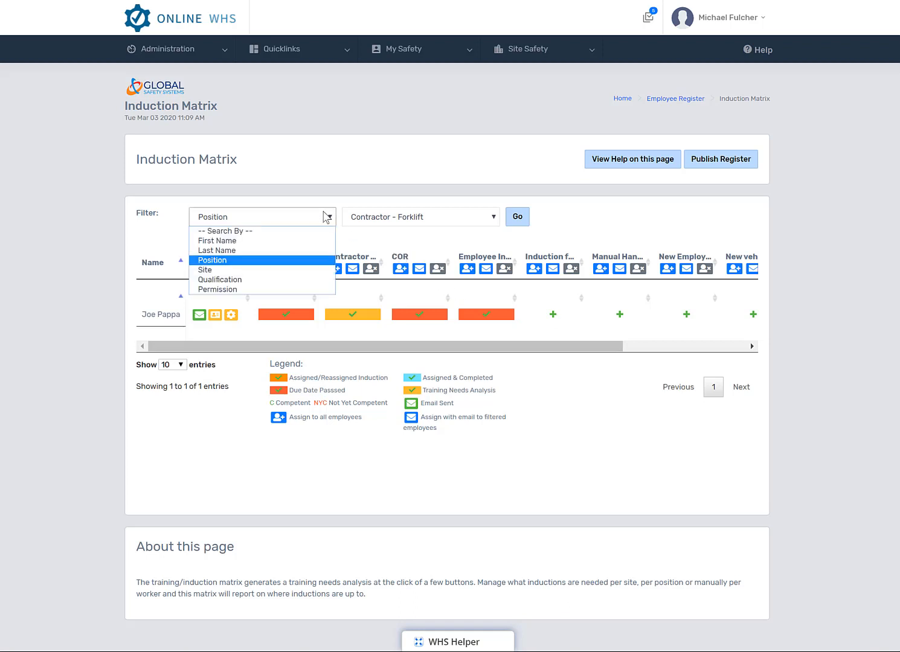
left_click(263, 270)
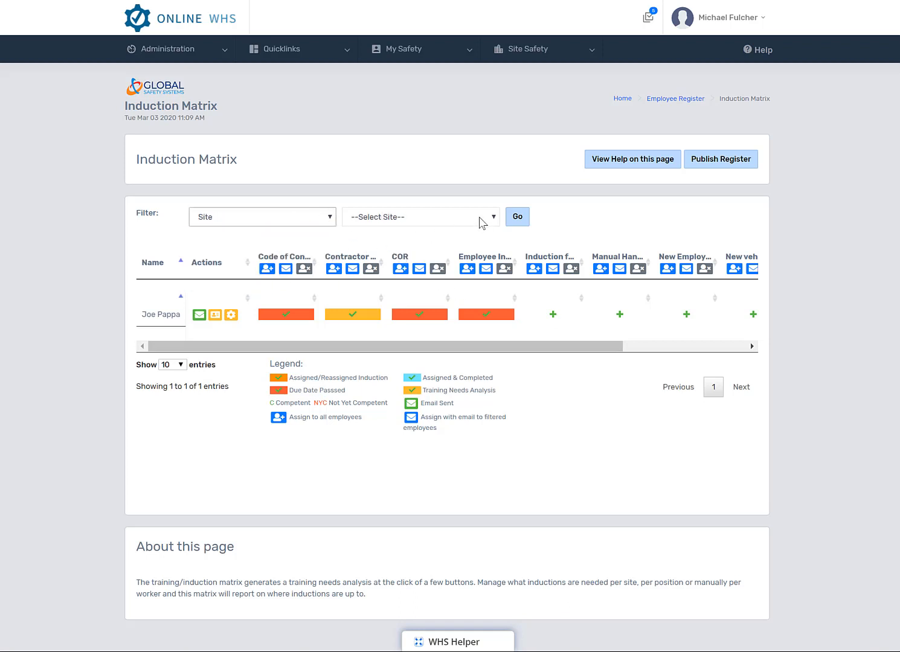
left_click(462, 215)
left_click(385, 270)
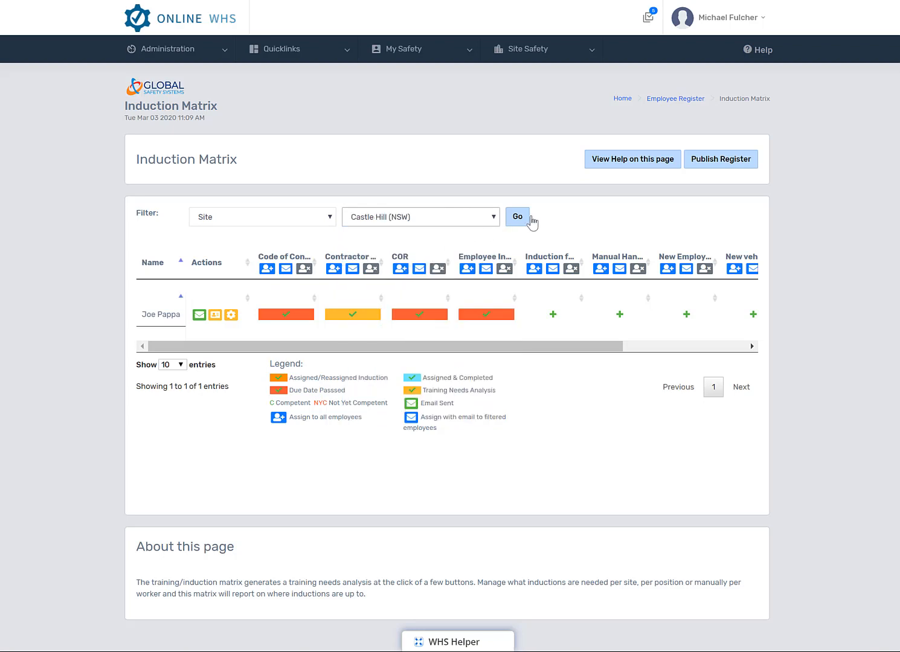
left_click(515, 218)
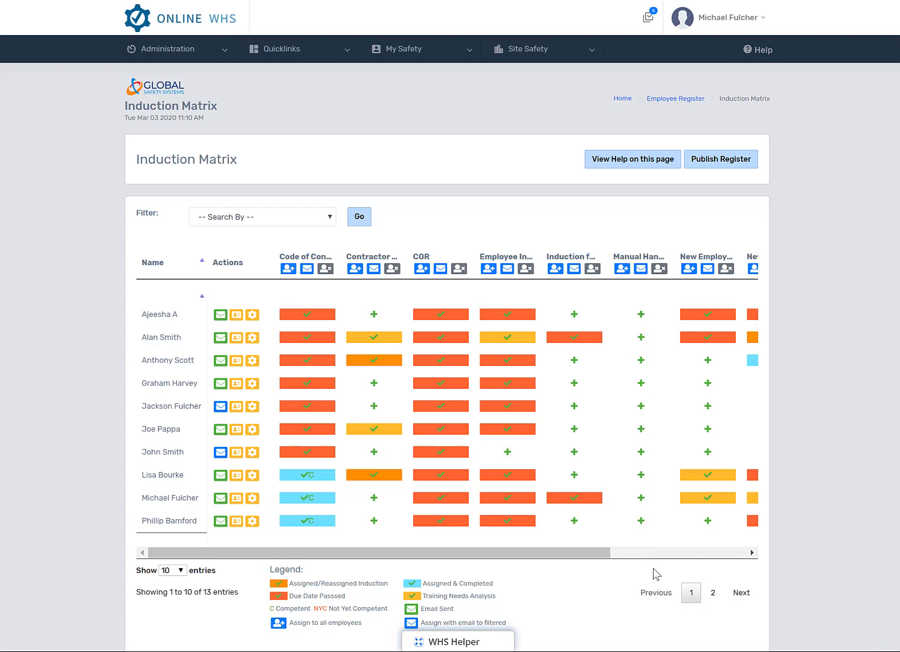
Step: Check the first-listed employee's Manual Handling assignment form without saving, and submit all their needed inductions with due and review dates of 03-03-2020
left_click(252, 315)
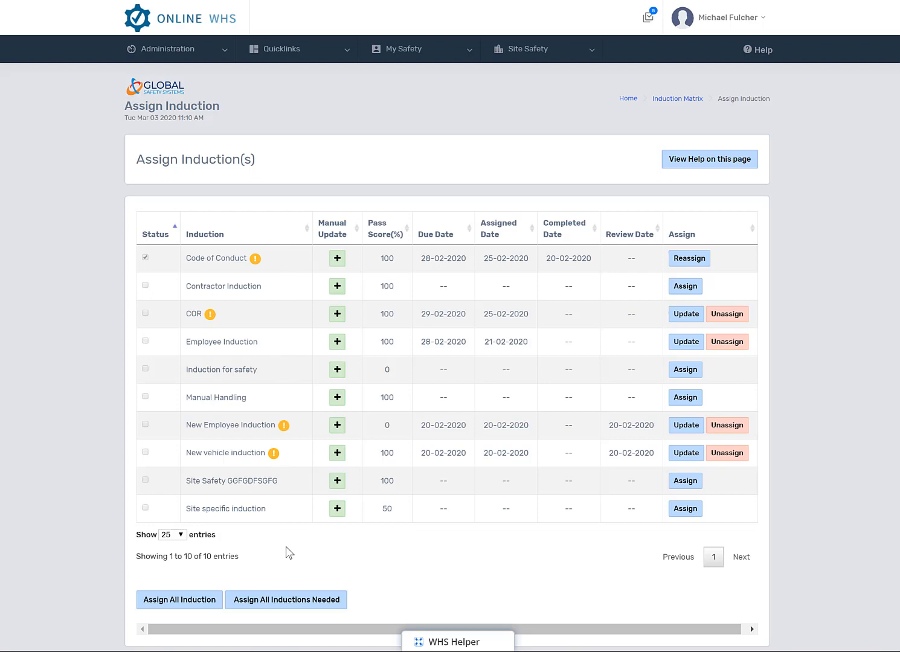
left_click(686, 400)
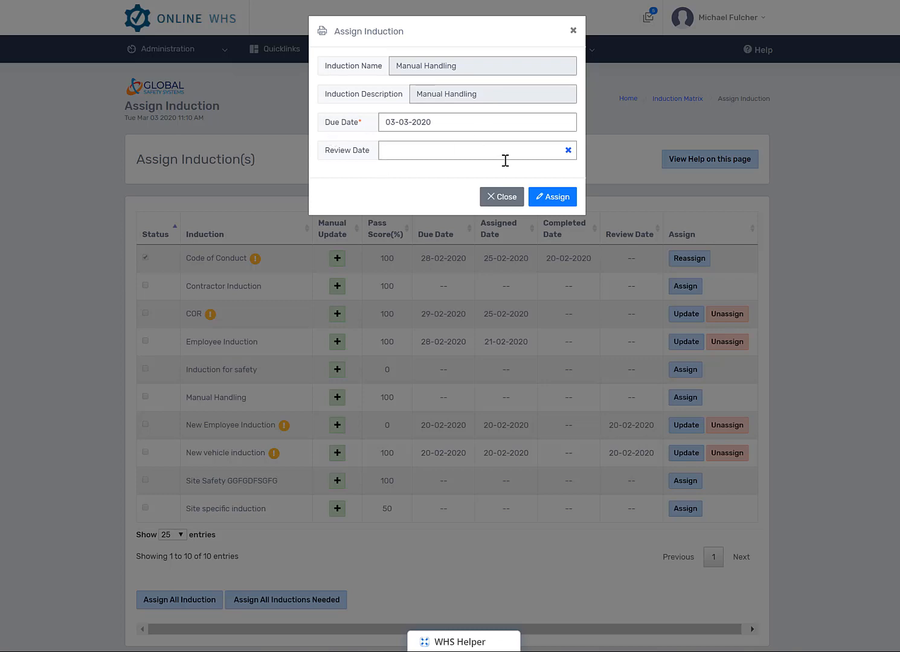
left_click(505, 198)
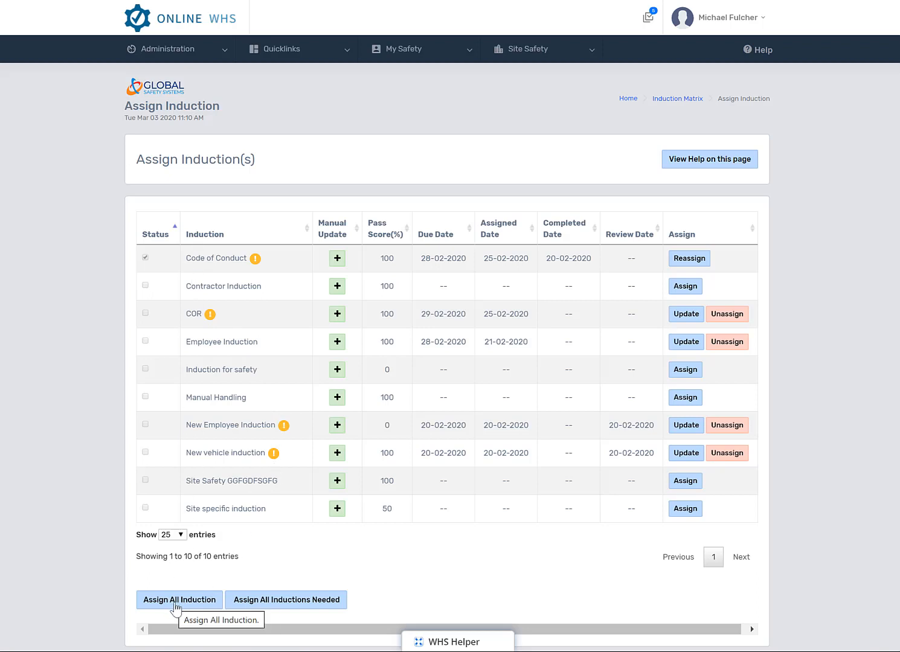
left_click(285, 604)
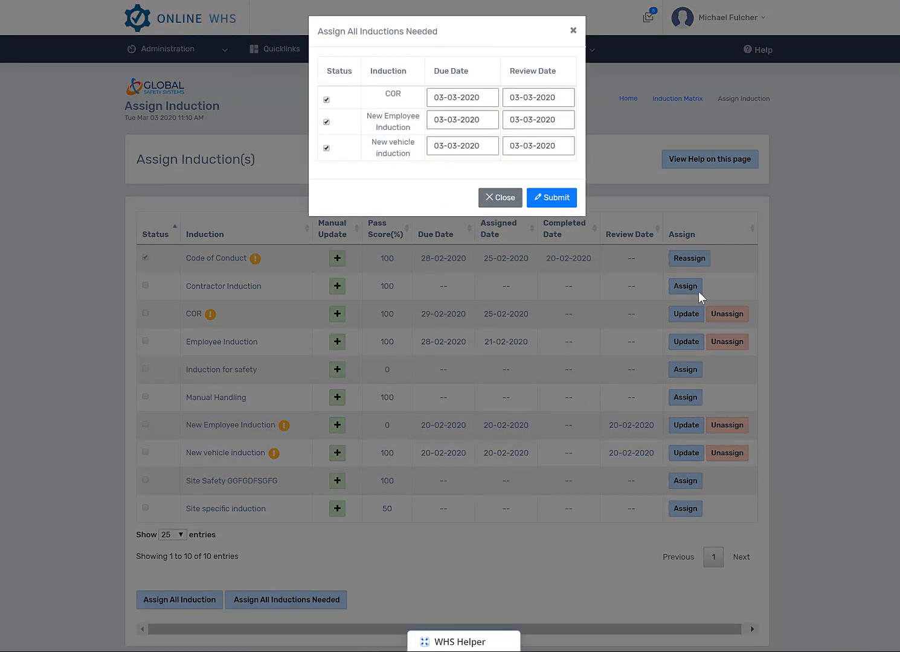
left_click(555, 199)
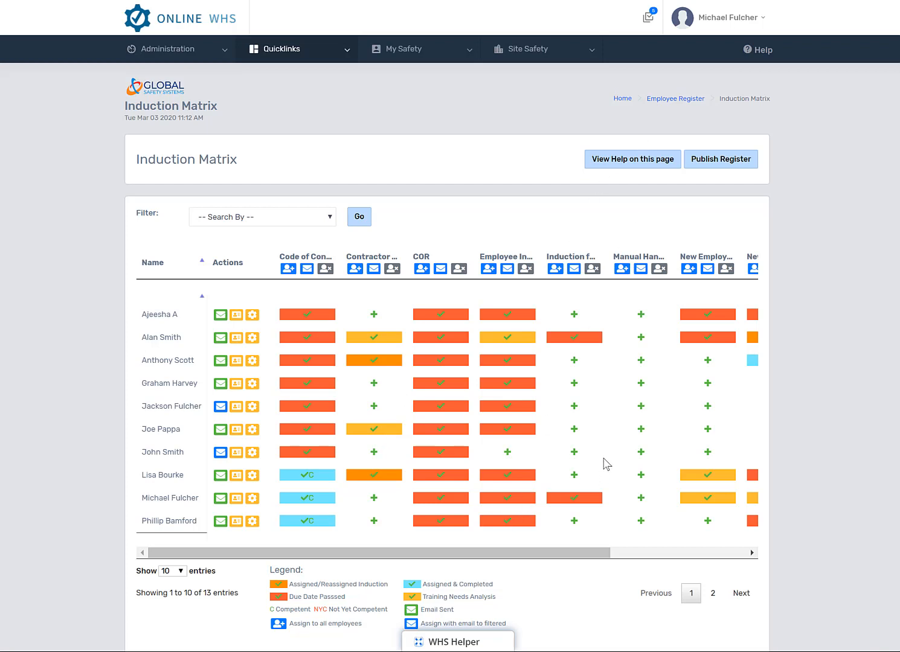
Step: Assign the Manual Handling induction to the signed-in account holder with a due date of 04-03-2020
left_click(253, 500)
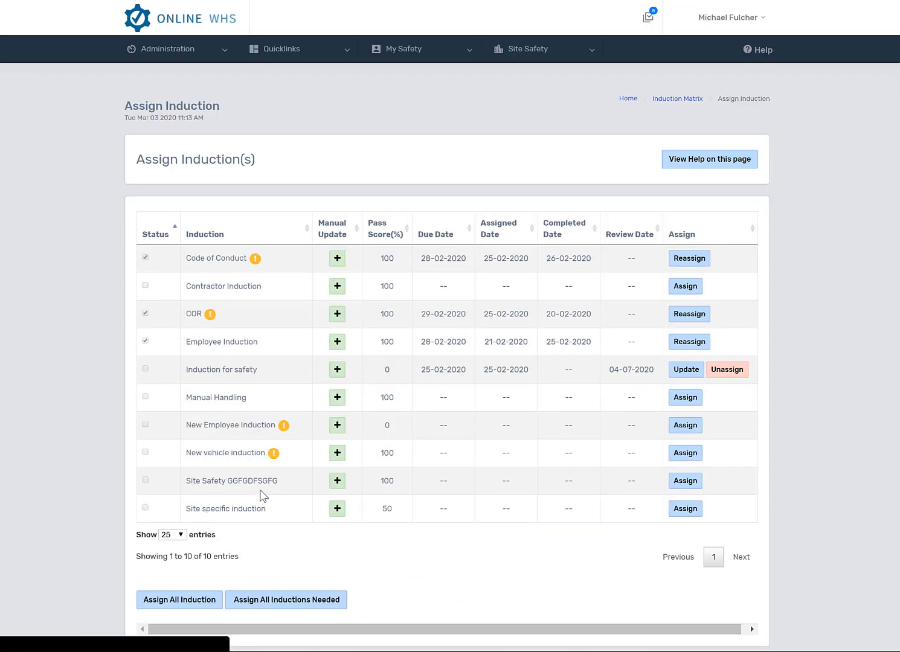
left_click(673, 396)
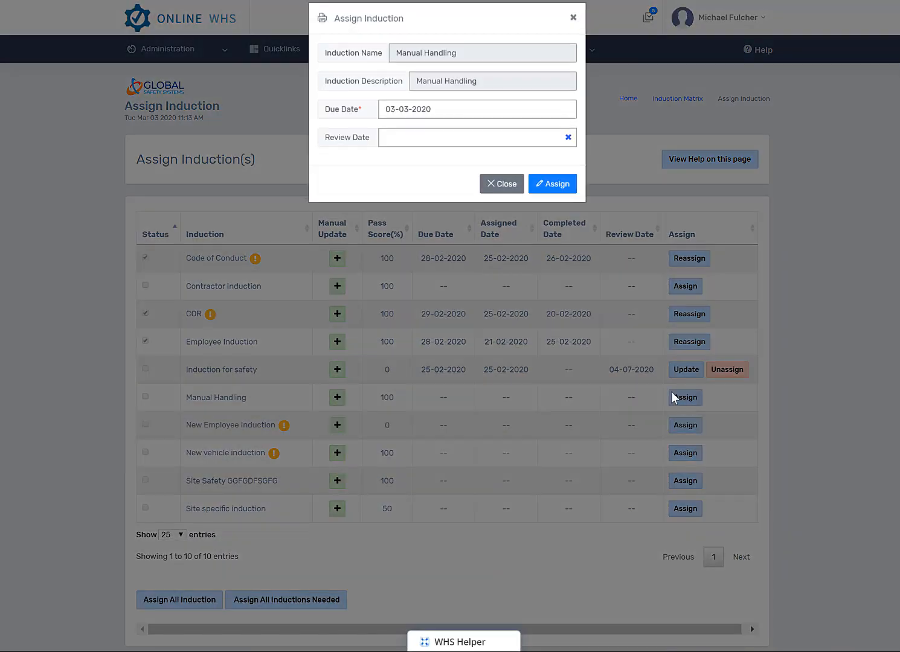
left_click(453, 122)
left_click(457, 190)
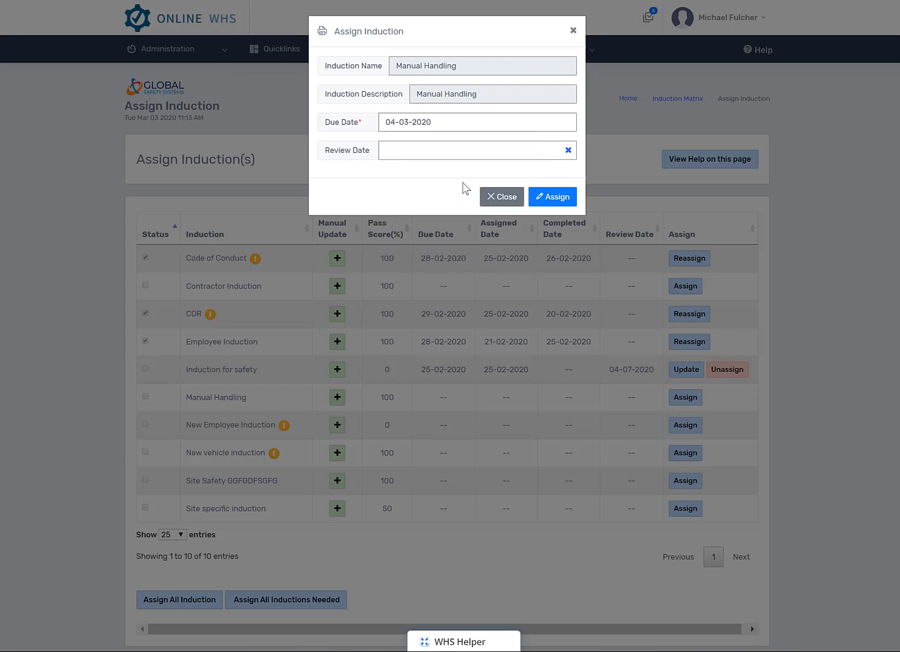
left_click(552, 200)
Step: Start the assigned Manual Handling induction from the to-do list on the personal dashboard
left_click(407, 49)
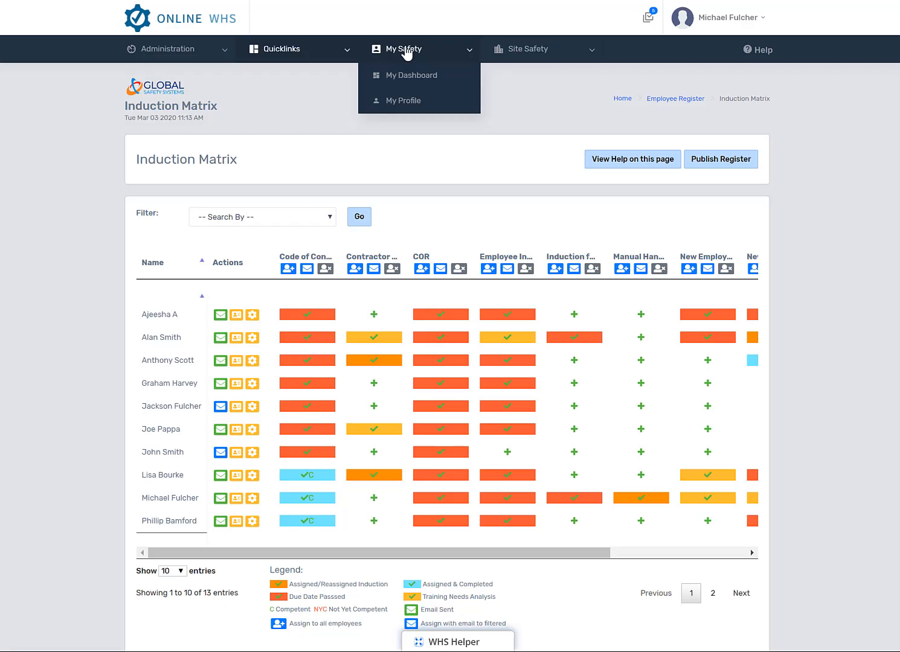
left_click(411, 86)
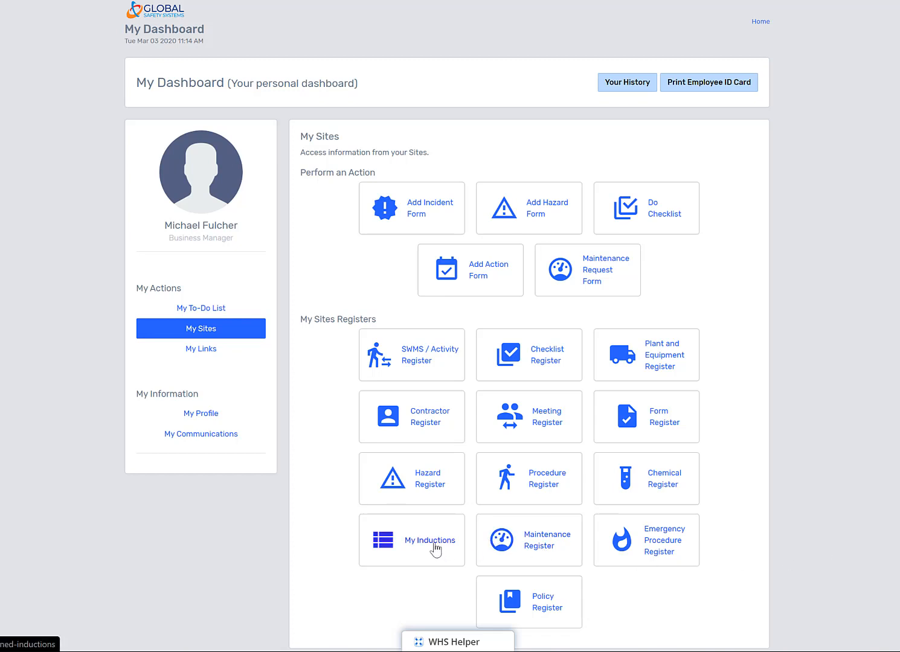
left_click(202, 311)
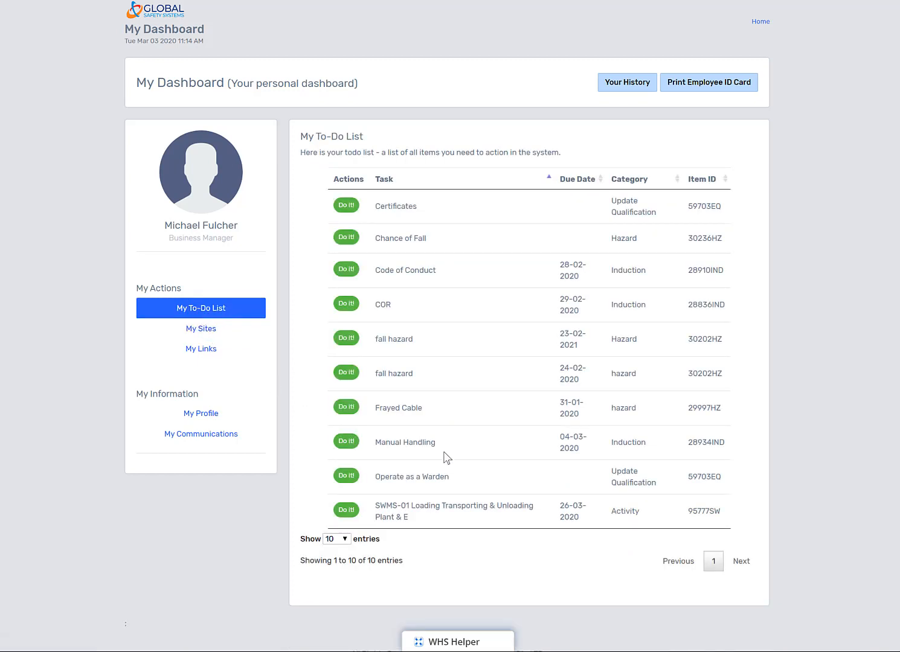
left_click(346, 442)
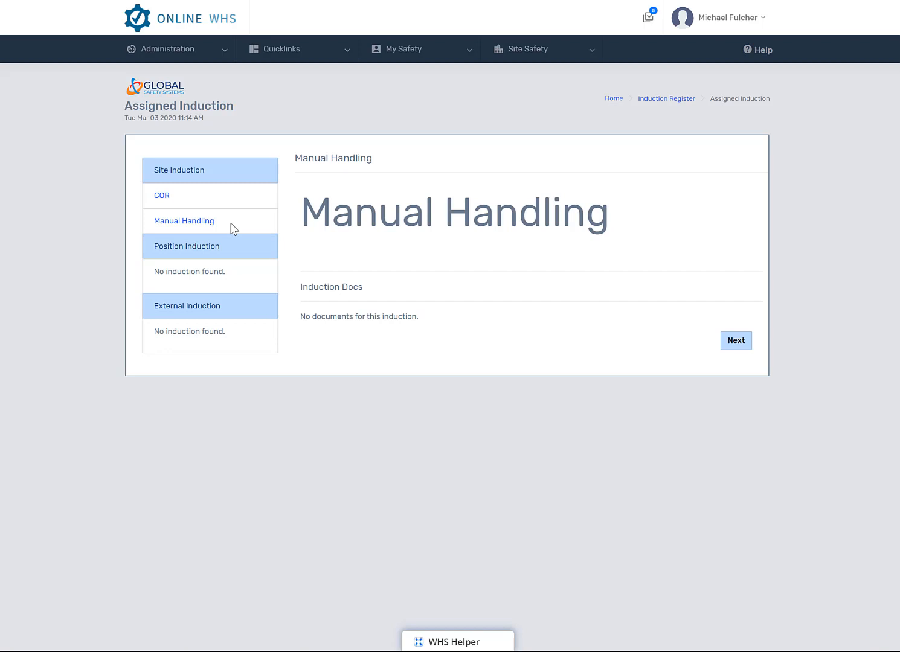
Step: Answer True to the induction's legislation question and Yes to the video confirmation question, continuing to the third slide
left_click(734, 343)
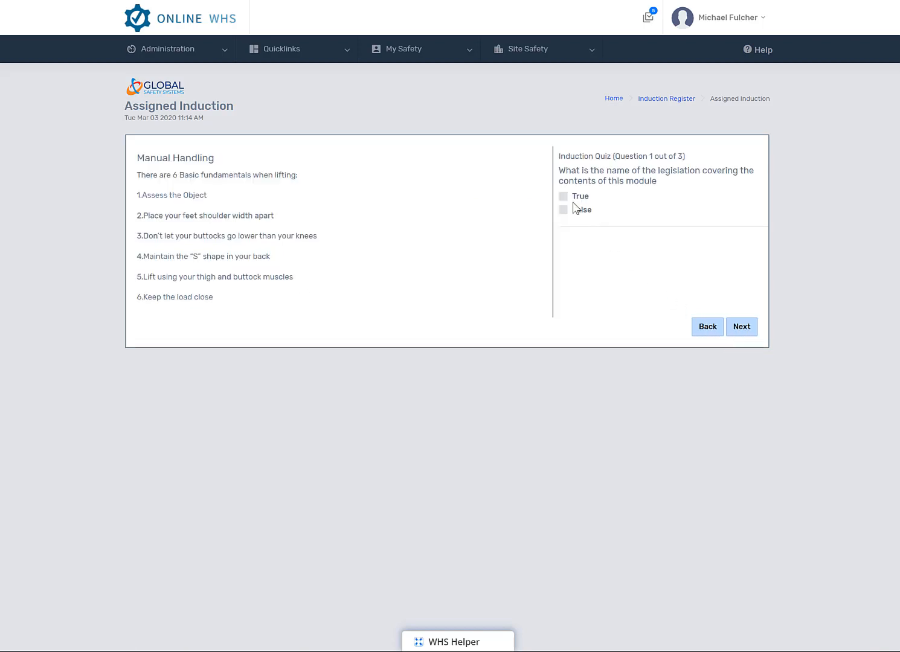
left_click(563, 196)
left_click(744, 329)
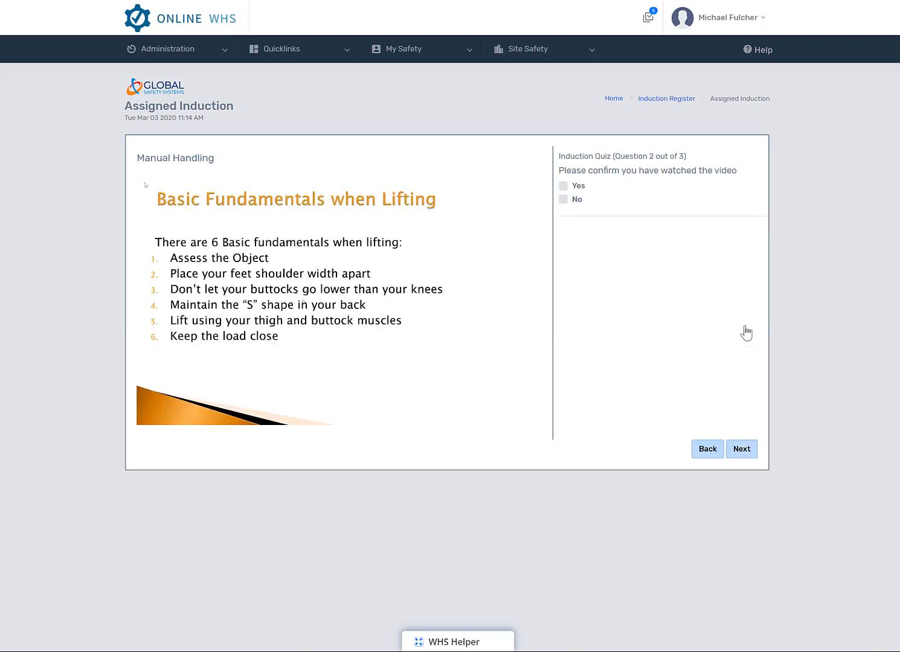
left_click(563, 187)
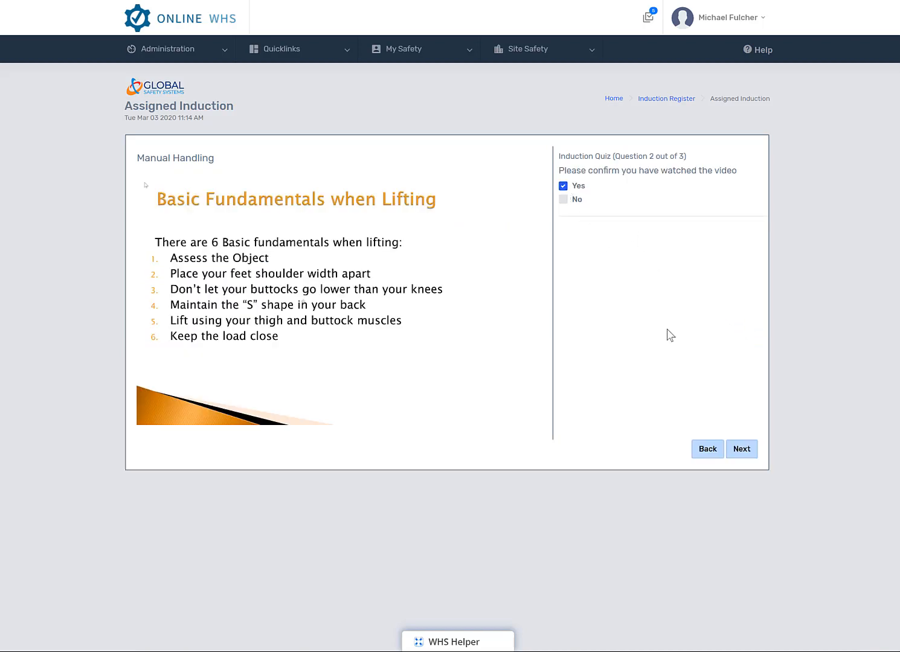
left_click(743, 452)
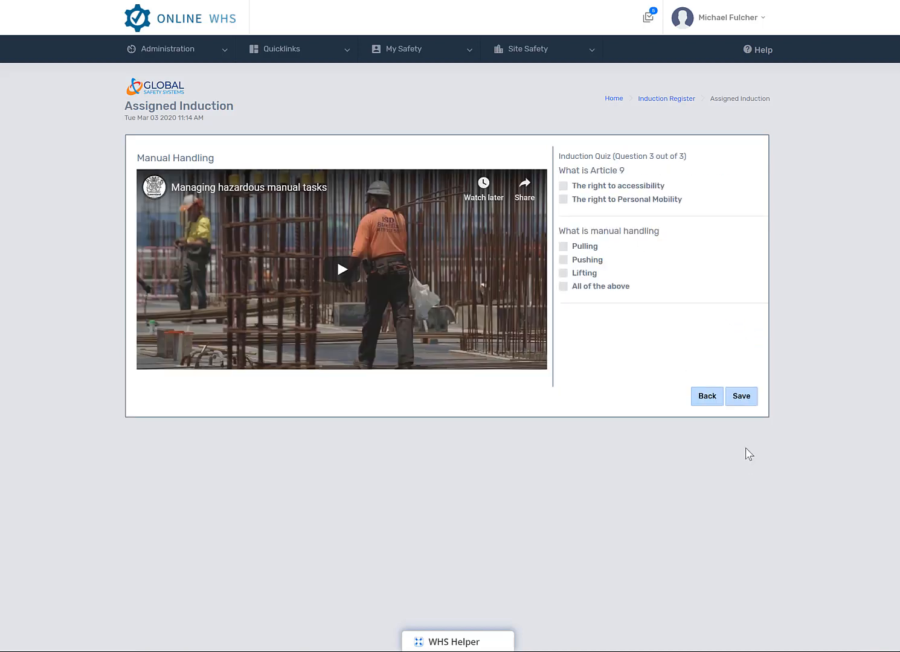
Step: Answer "The right to accessibility" for Article 9 and "All of the above" for manual handling, and save the completed induction quiz
left_click(564, 186)
left_click(563, 287)
left_click(739, 402)
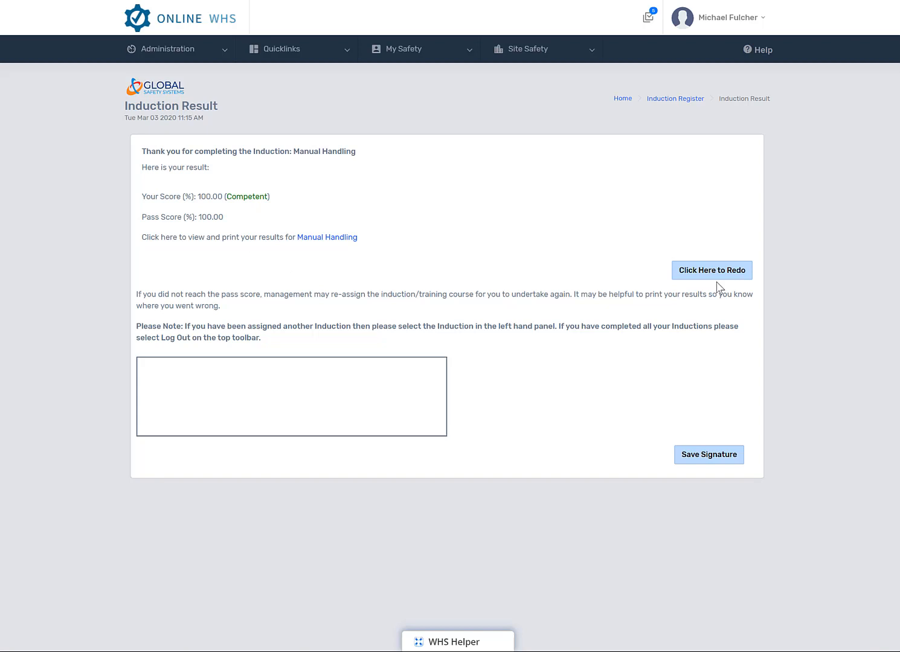
Step: Sign the Manual Handling induction result with a freehand signature, review the printable results, and save the signature
mouse_move(274, 374)
left_mouse_down()
mouse_move(362, 411)
mouse_move(231, 411)
left_mouse_up()
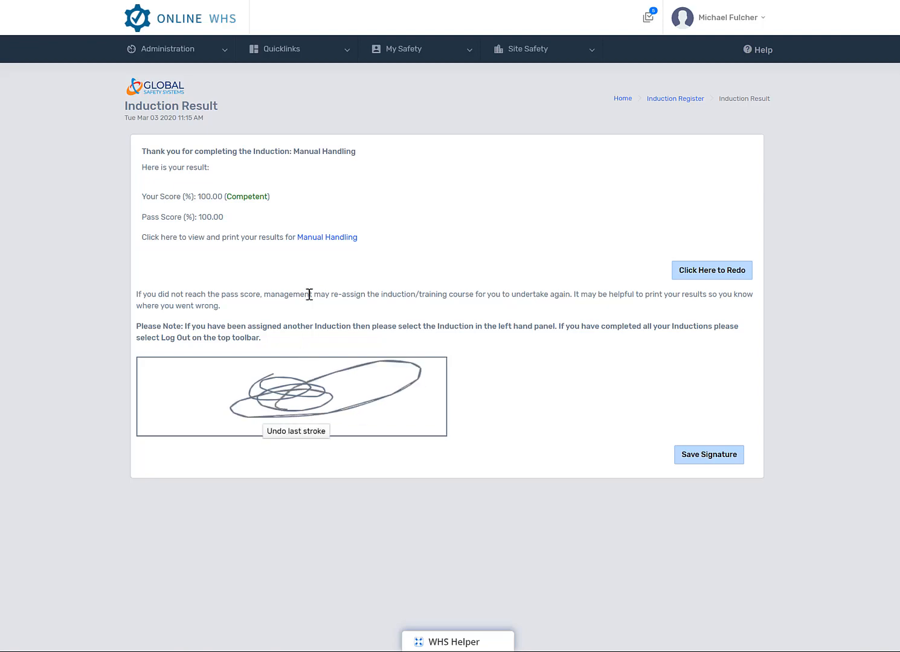
left_click(315, 239)
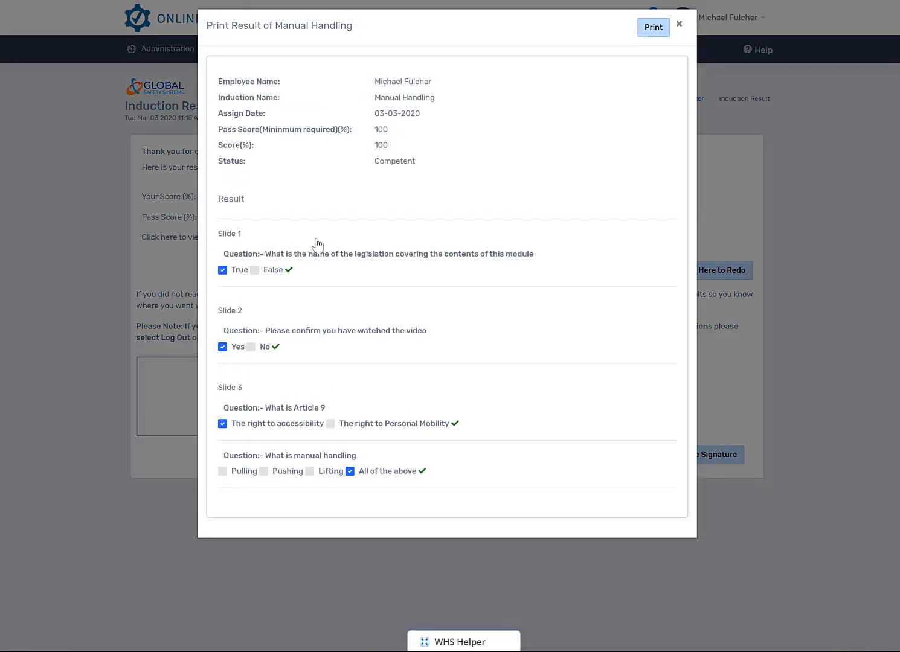
left_click(679, 26)
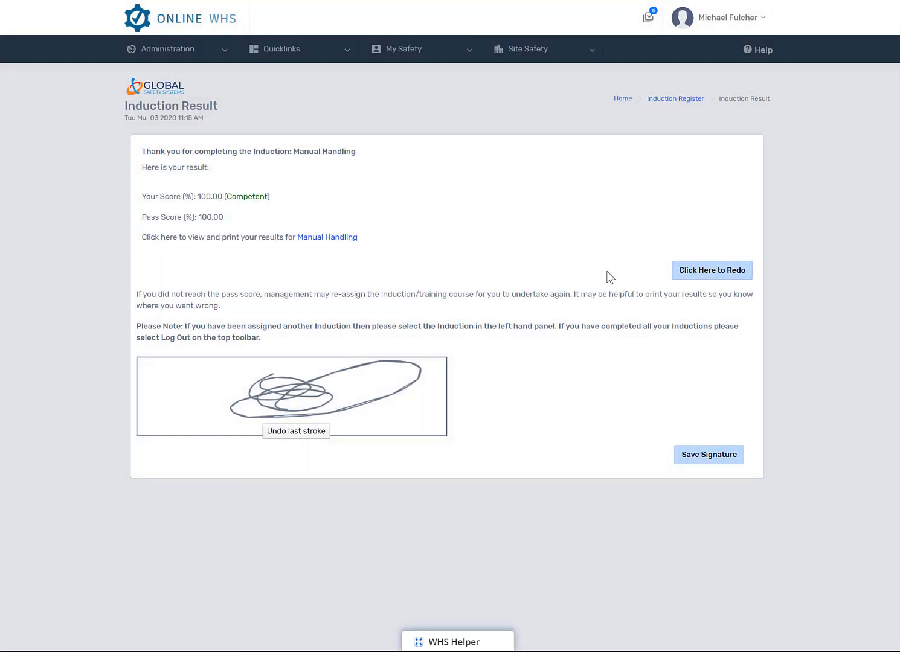
left_click(698, 460)
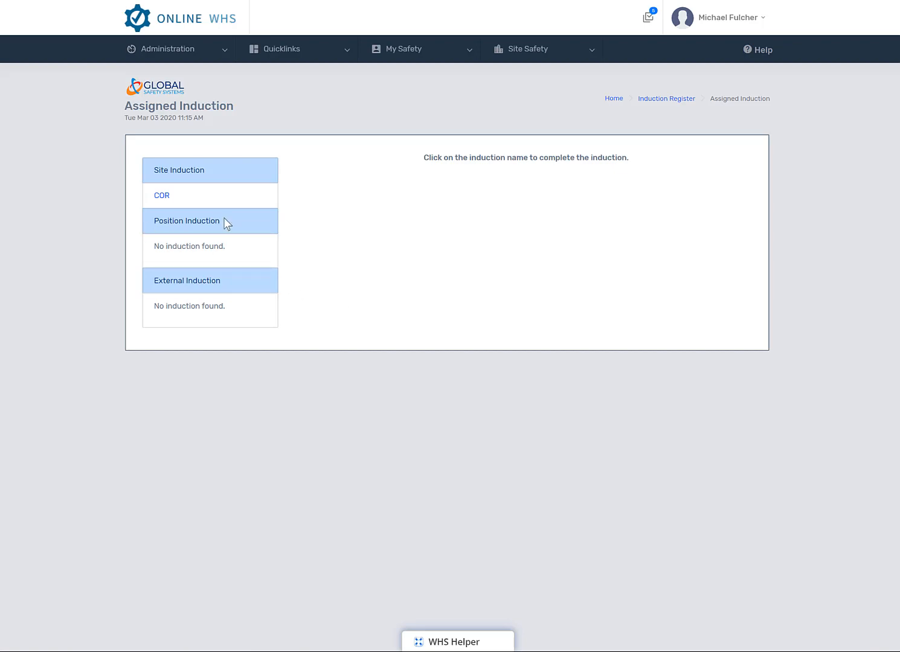
Step: Check the signed-in account holder's Manual Handling completion status in the Induction Matrix
left_click(656, 100)
left_click(496, 342)
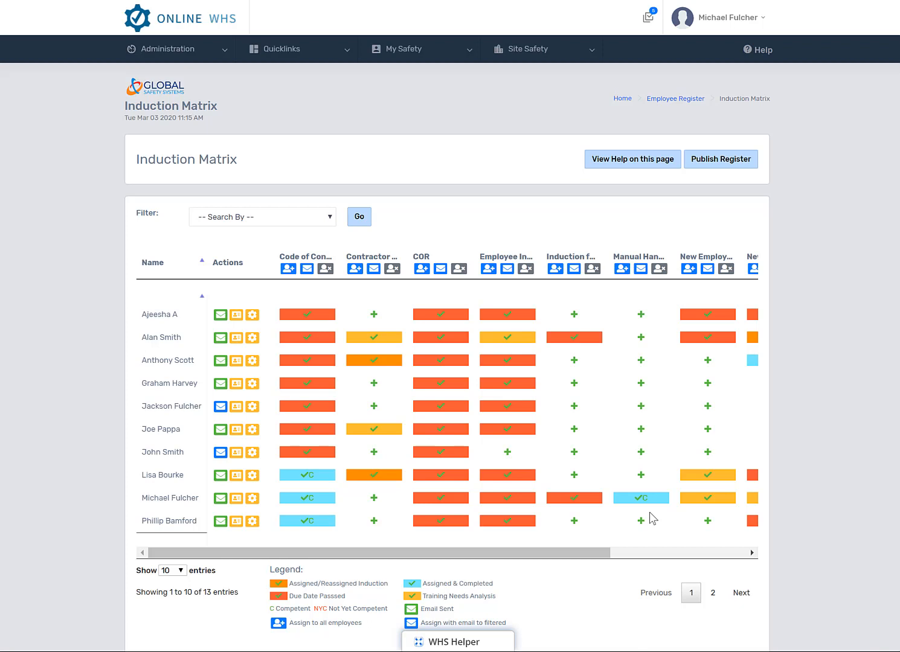
Step: Open the signed-in account holder's profile from the Employee Register and view the induction records in their history
left_click(676, 108)
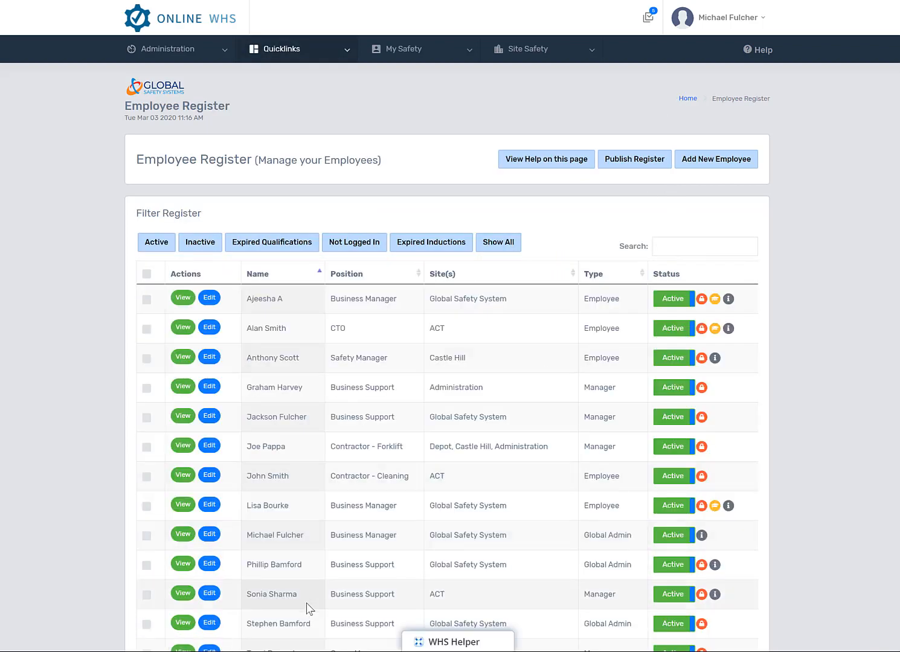
scroll(308, 604, "down", 1)
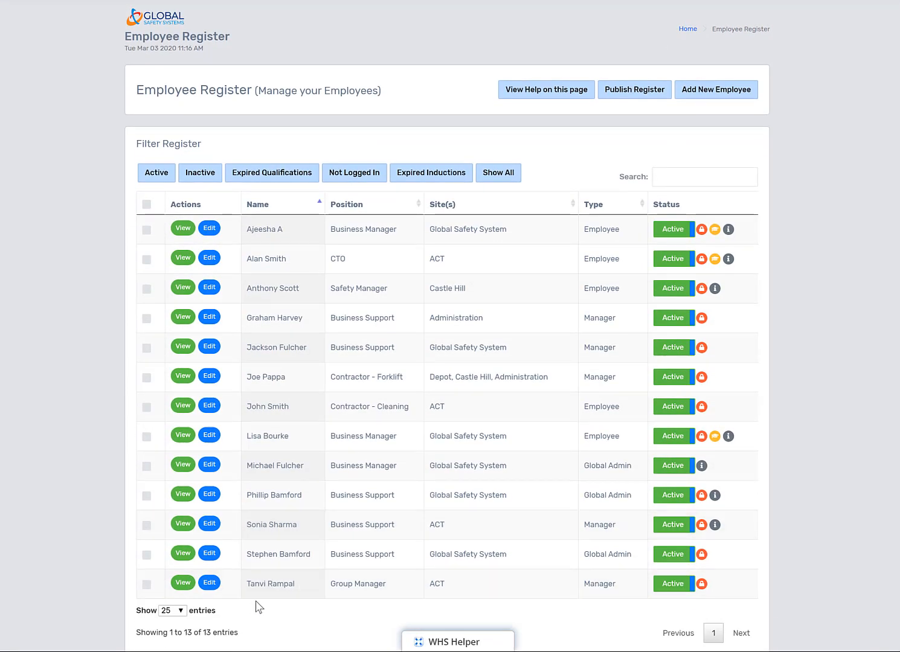
left_click(182, 466)
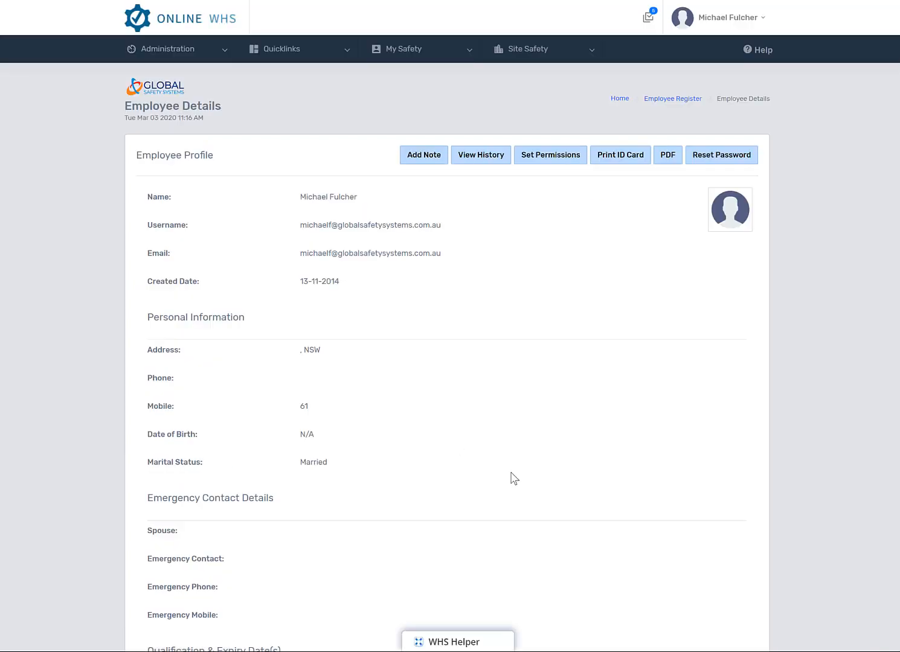
left_click(480, 156)
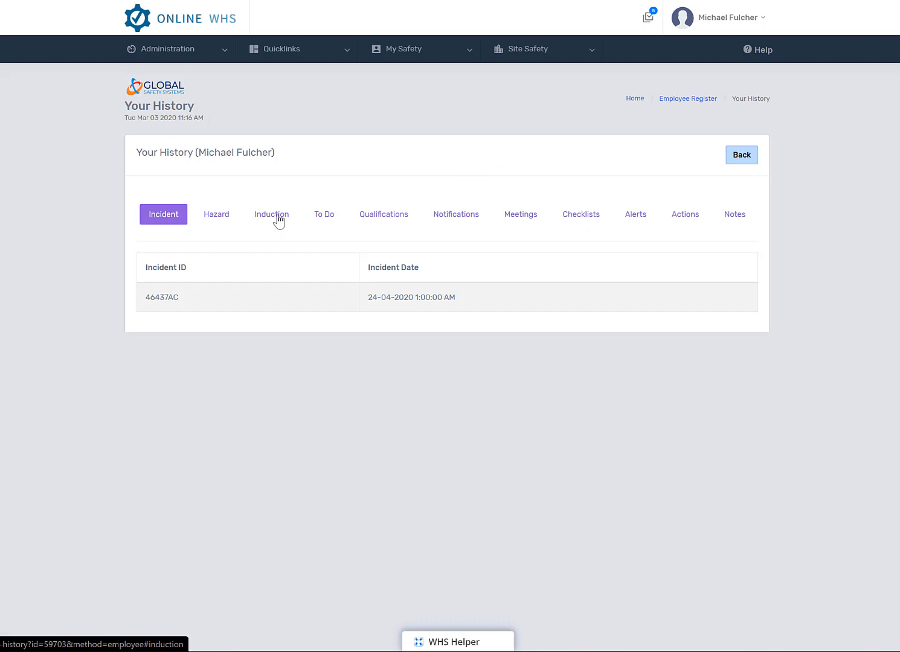
left_click(279, 221)
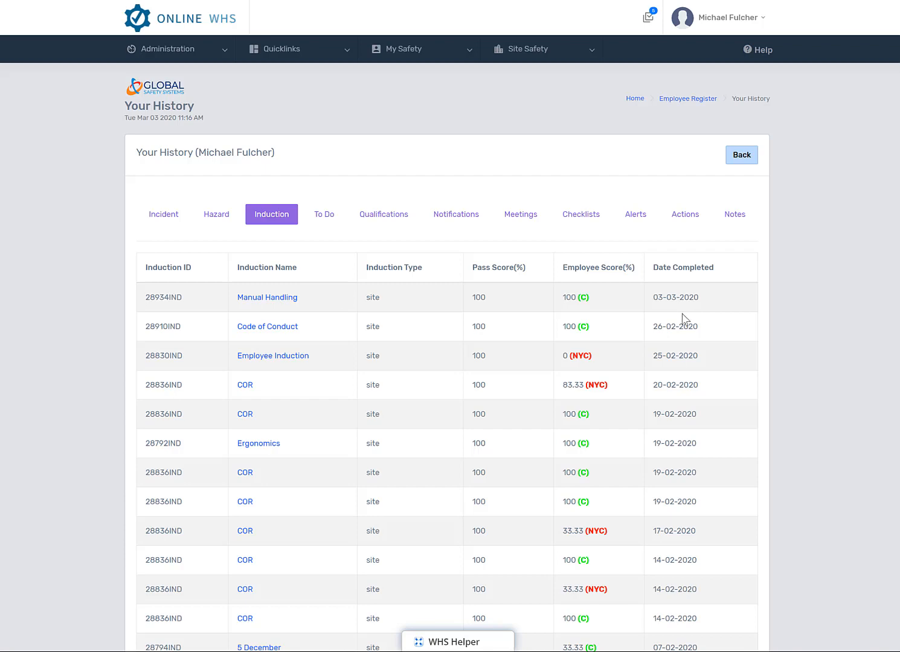
Step: Review the detailed results of the completed Manual Handling induction, close them, and return to the main dashboard
left_click(281, 298)
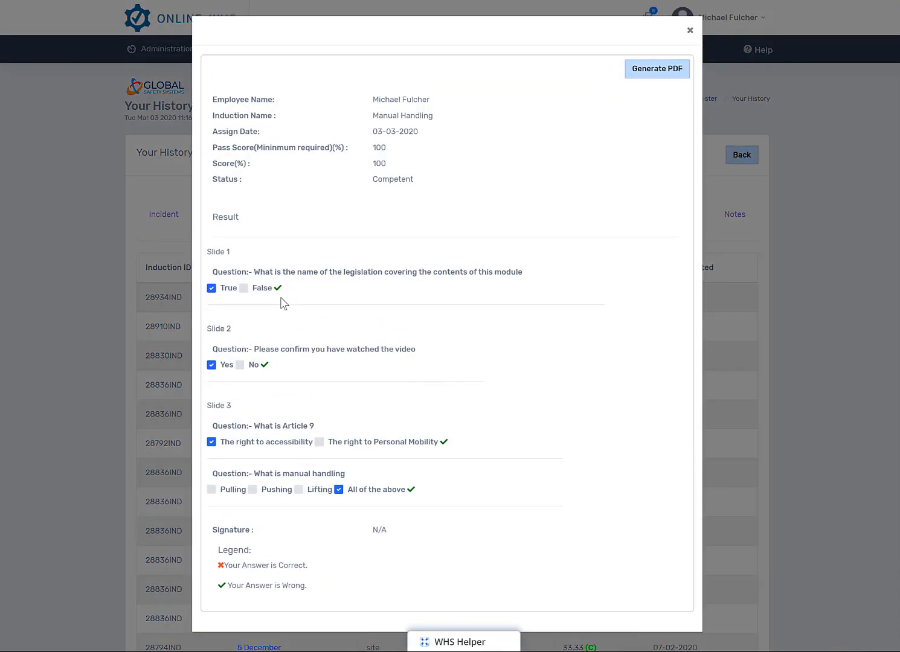
left_click(689, 31)
left_click(636, 100)
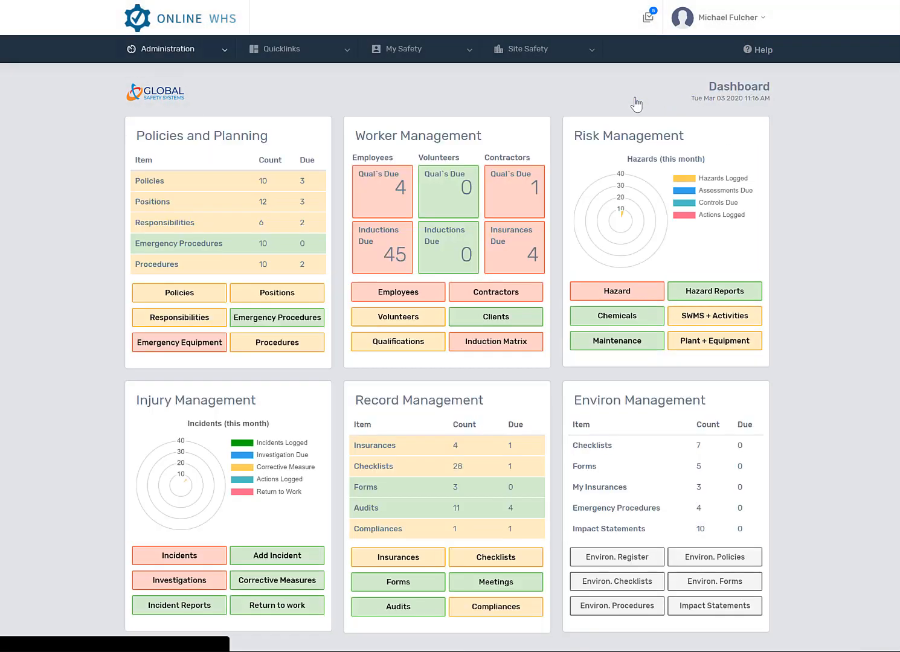